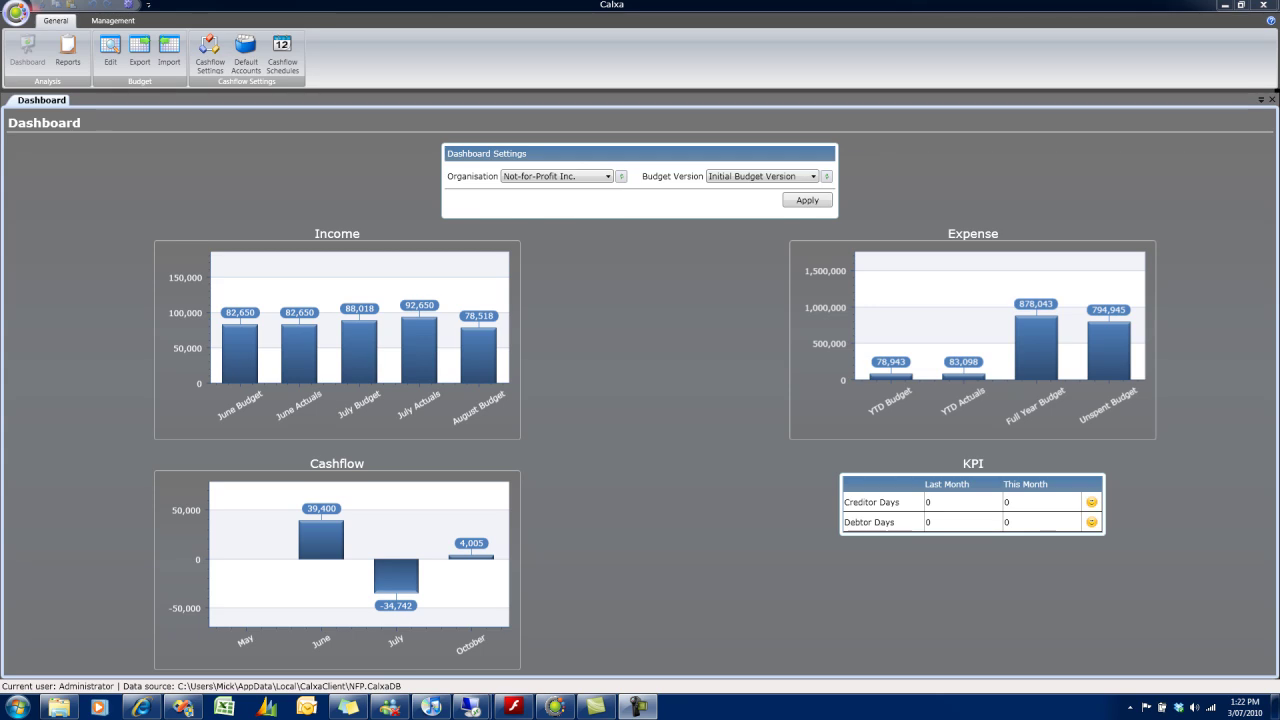
# Open the cashflow settings and set account 4-1010 Grants (Cwlth) - Op - Rcnt to the Profile cashflow type
pyautogui.click(205, 54)
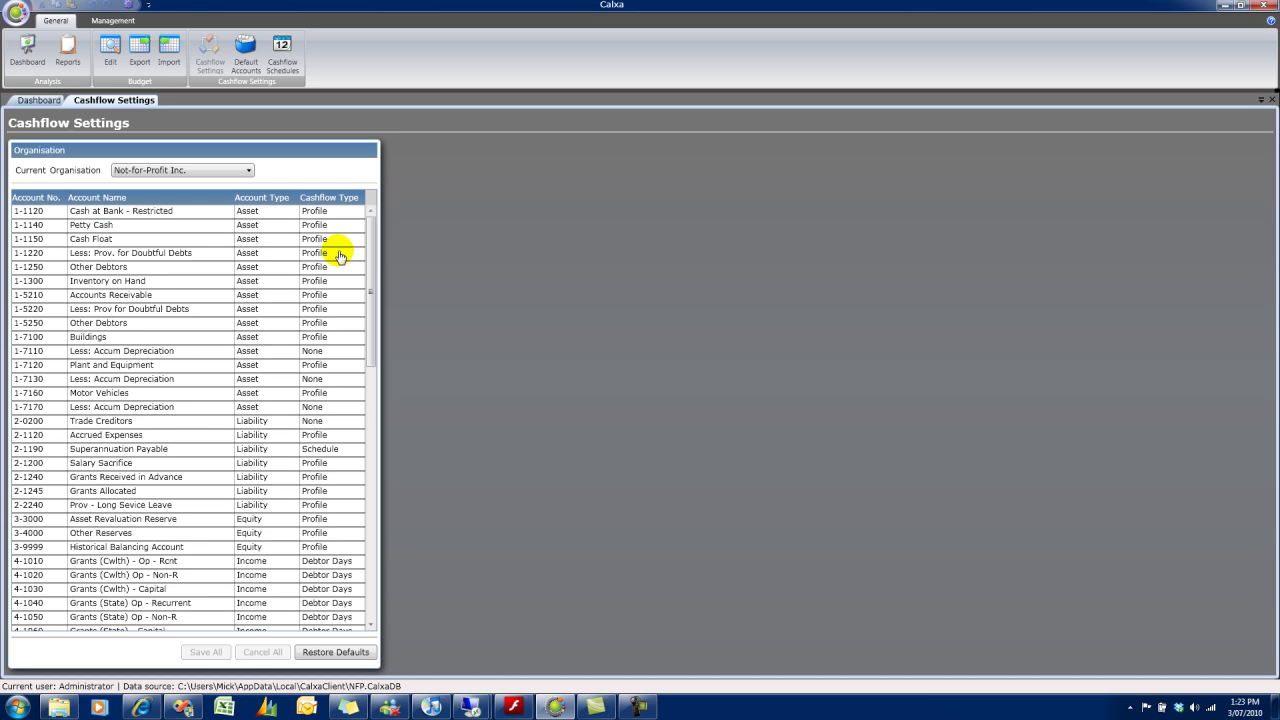
pyautogui.moveTo(370, 330); pyautogui.dragTo(367, 415)
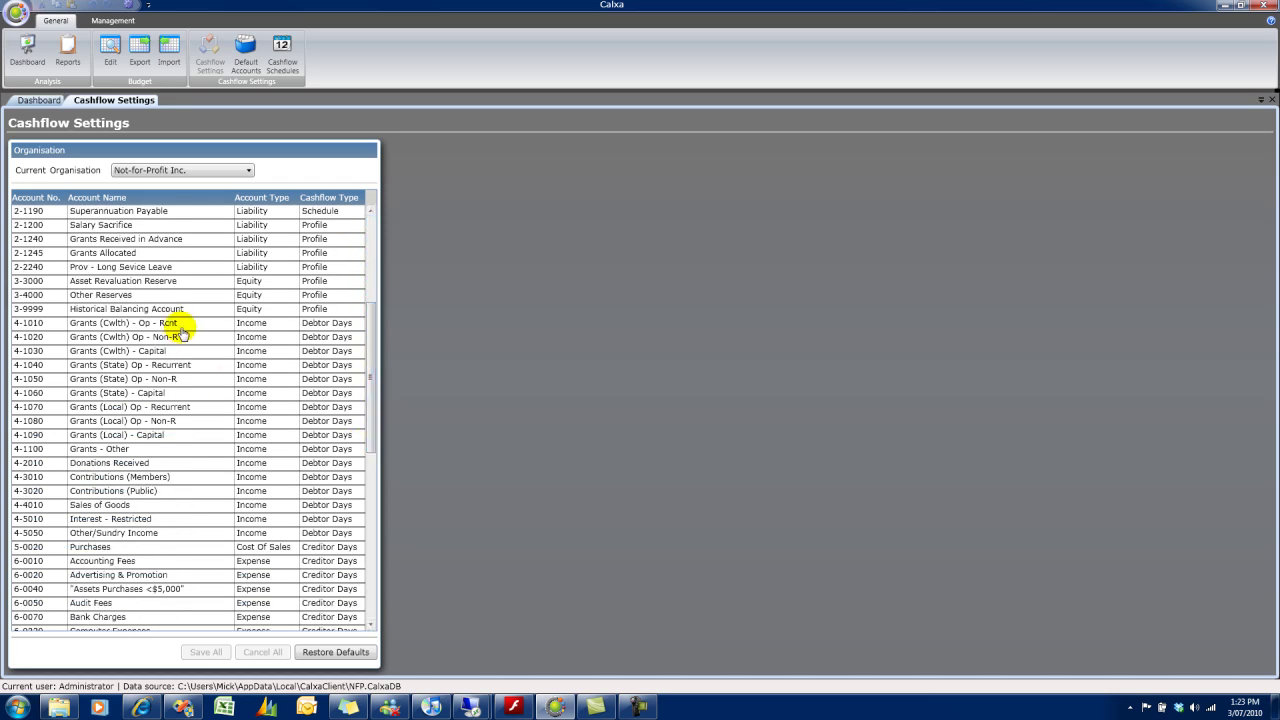
pyautogui.click(172, 324)
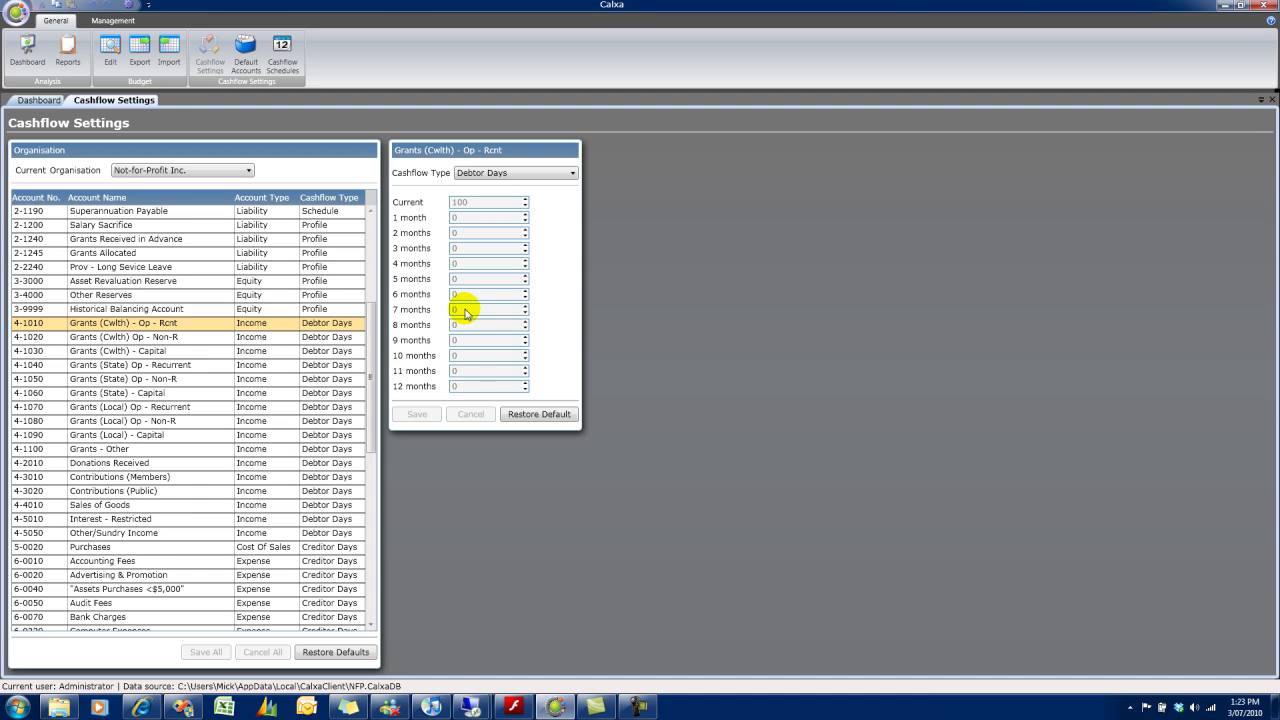
pyautogui.click(572, 174)
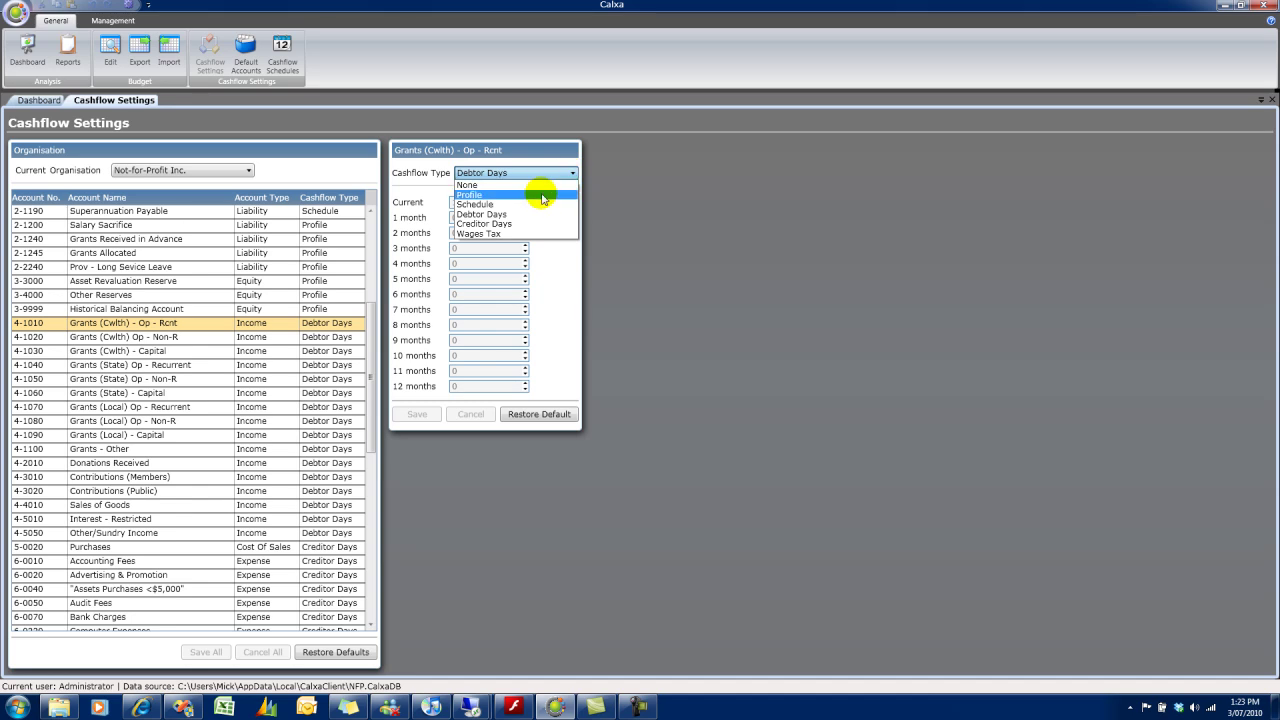
pyautogui.click(543, 196)
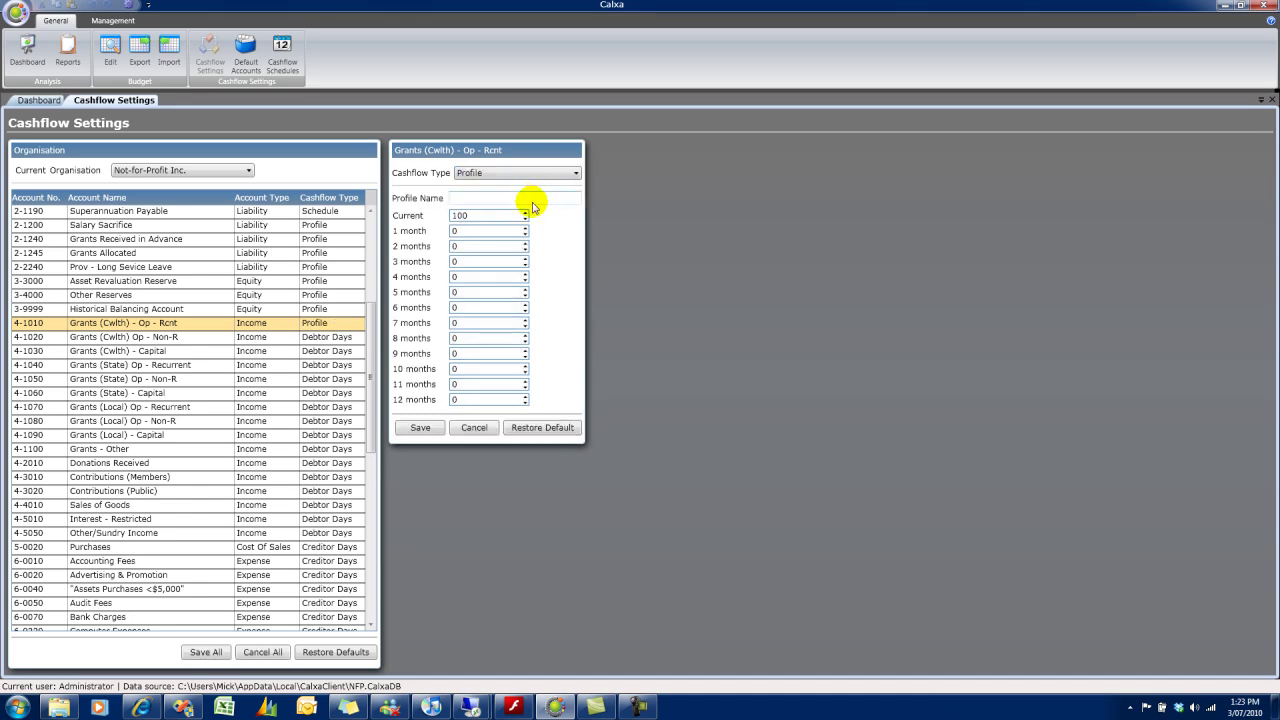
# Set the account's profile percentages to 20 for Current, 50 for 1 month, 10 for 2 months and 10 for 3 months
pyautogui.doubleClick(486, 215)
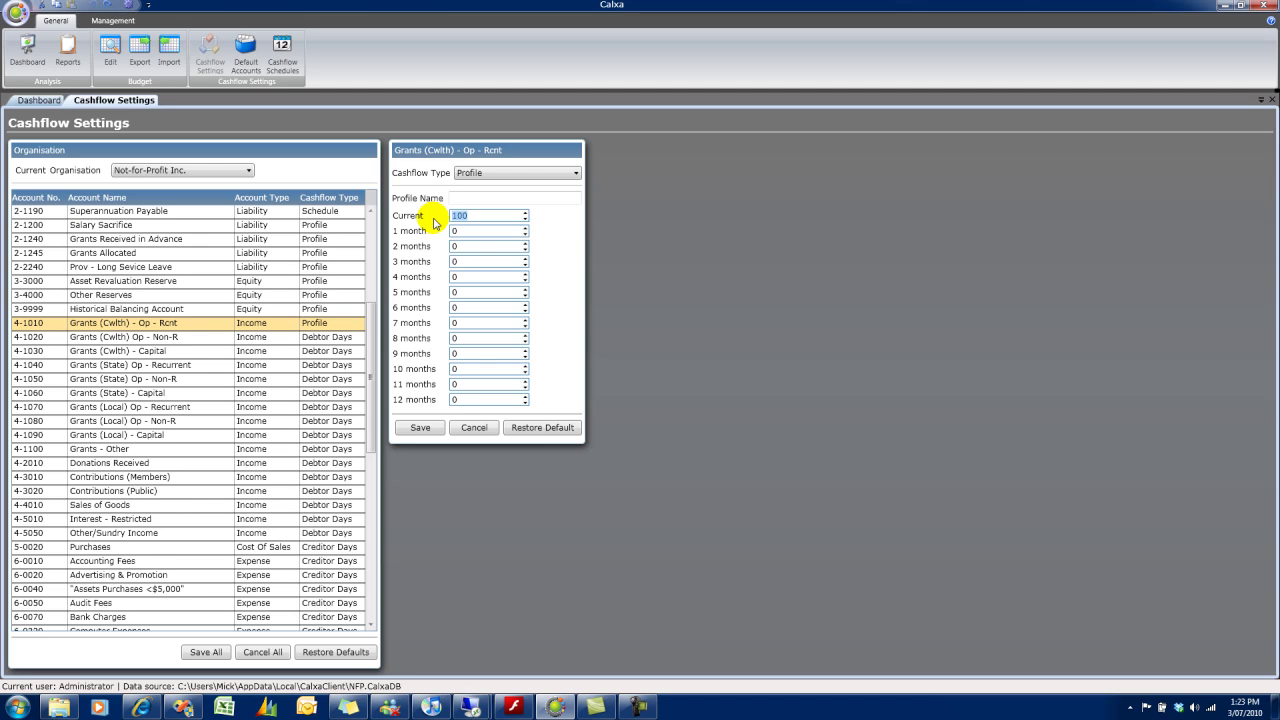
pyautogui.write('20')
pyautogui.click(456, 231)
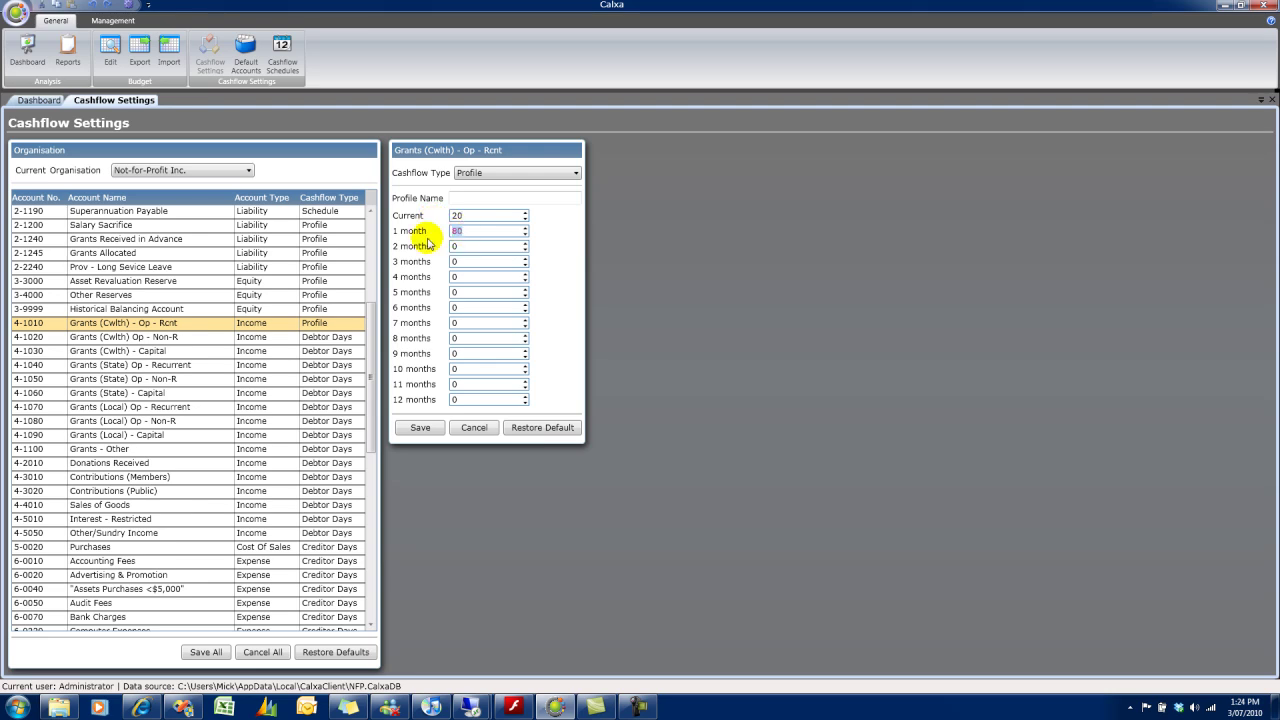
pyautogui.write('50')
pyautogui.click(466, 248)
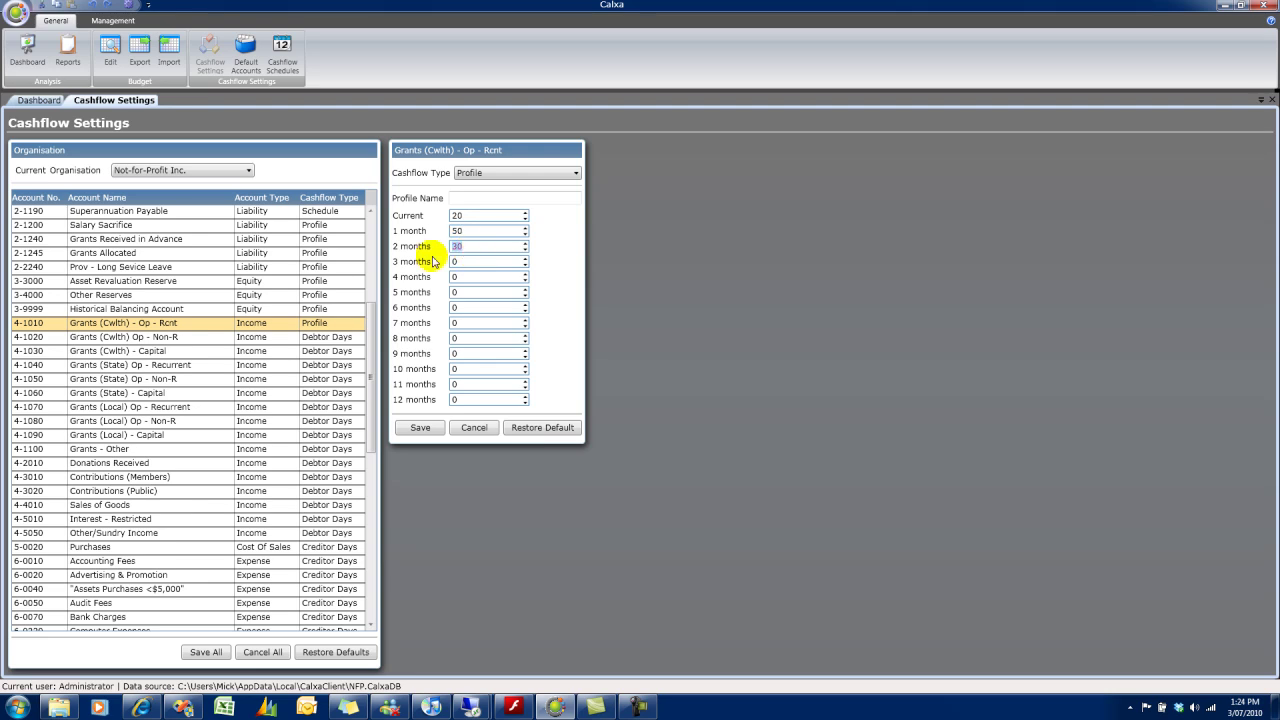
pyautogui.write('10')
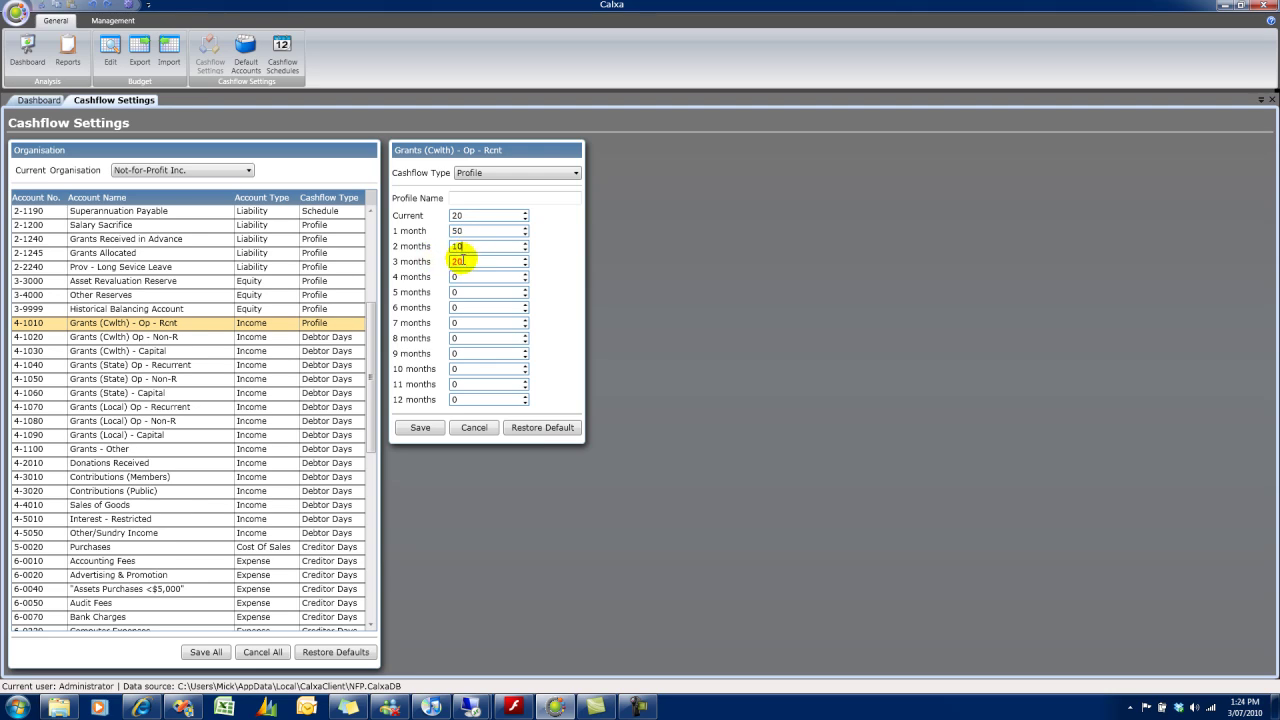
pyautogui.click(461, 259)
pyautogui.write('10')
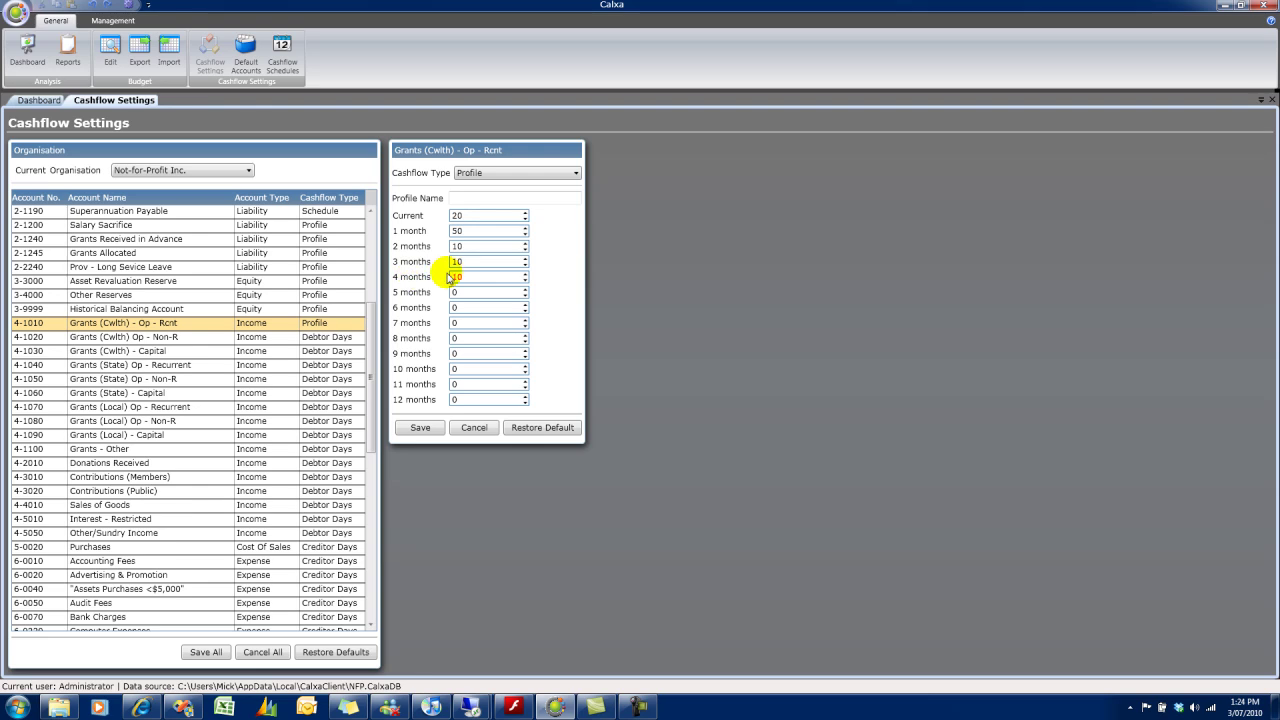
# Set the 4 months percentage to 25 and save the account's profile
pyautogui.click(470, 277)
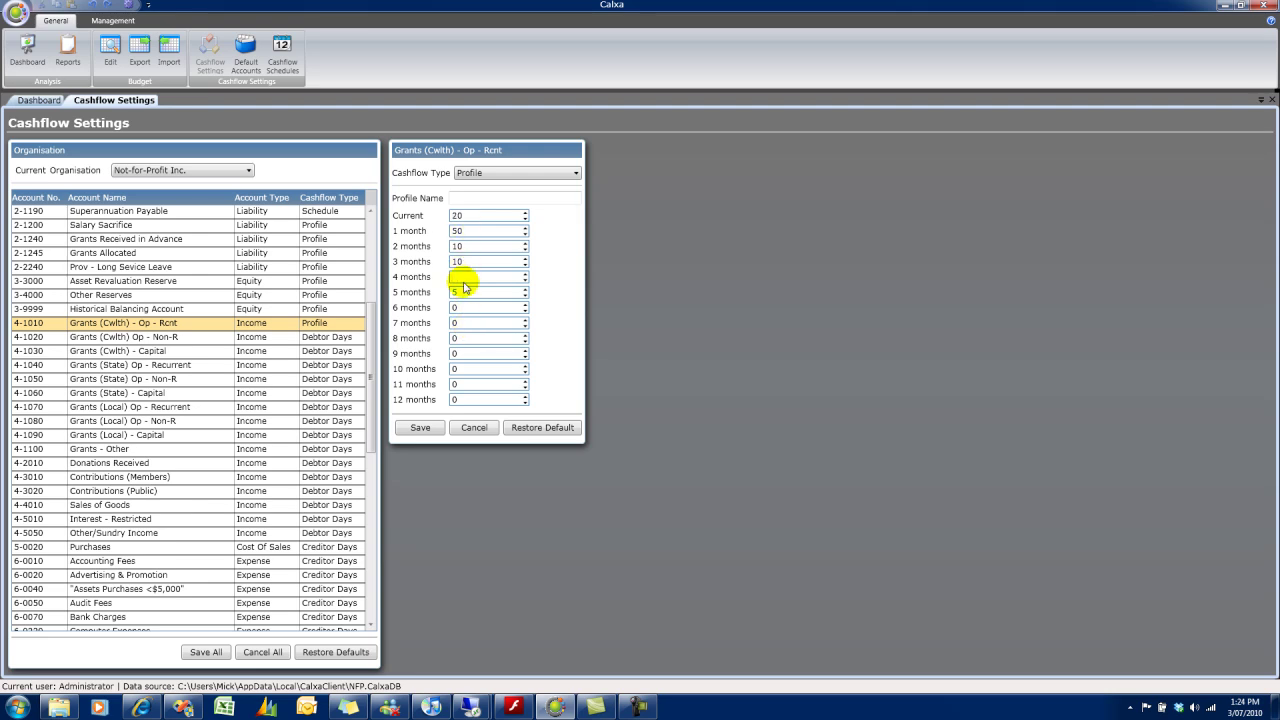
pyautogui.write('5')
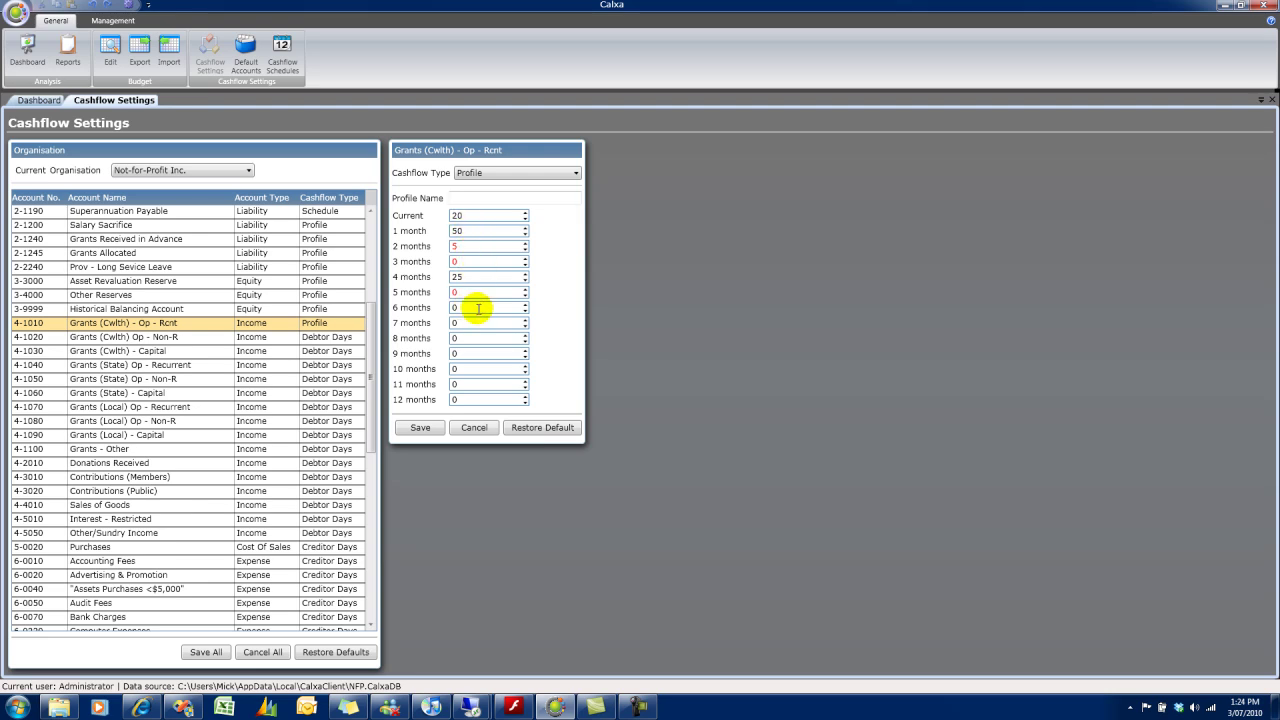
pyautogui.click(425, 429)
pyautogui.click(425, 429)
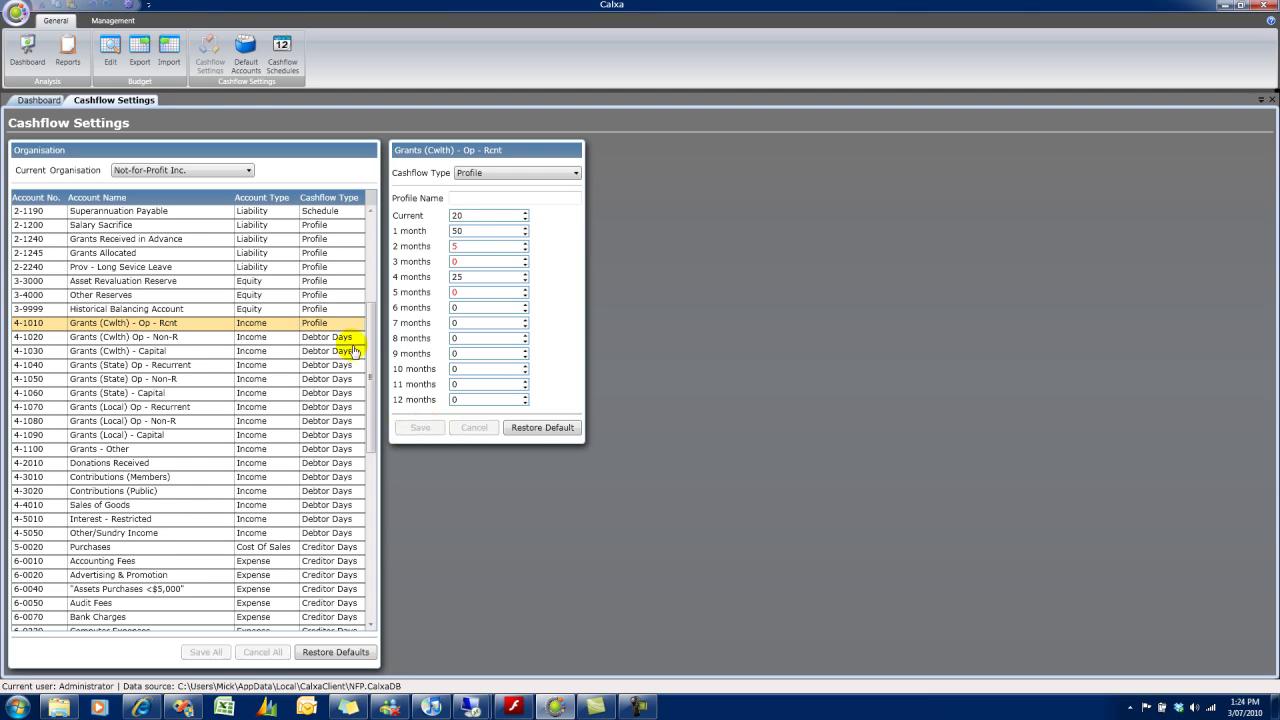
# Set the grant accounts from 4-1020 through 4-1070 together to the Profile cashflow type
pyautogui.click(185, 338)
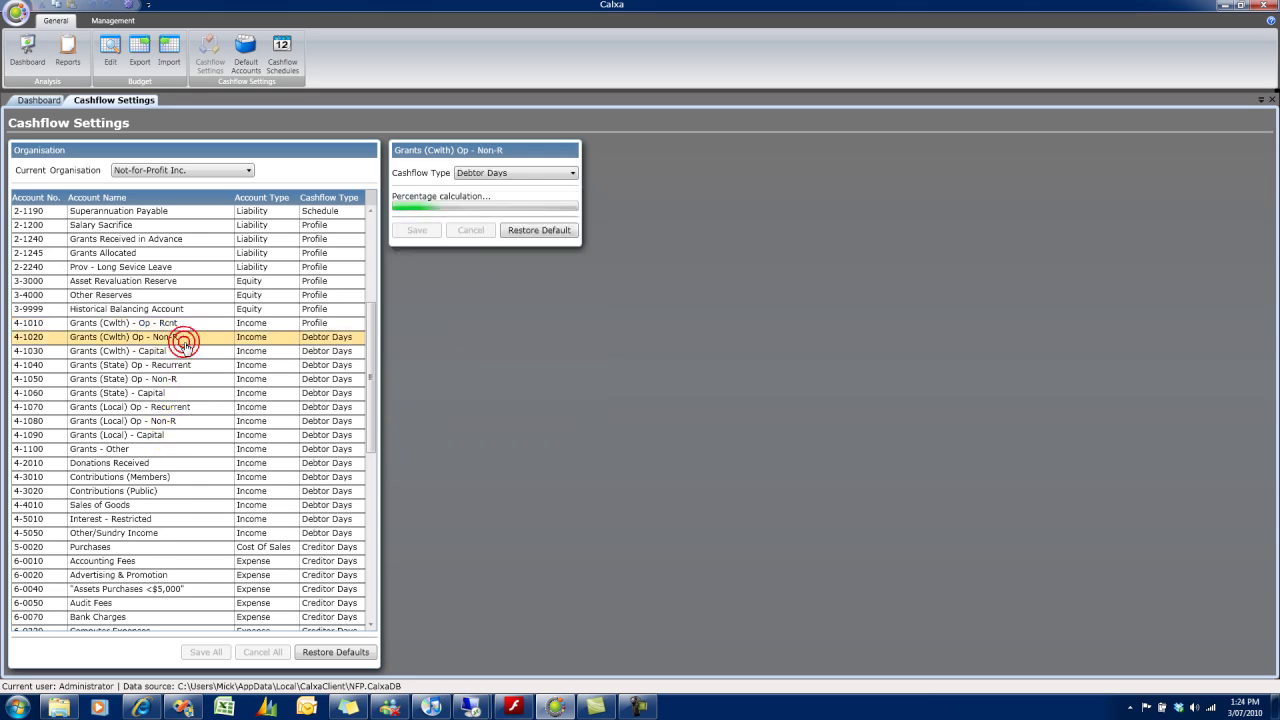
pyautogui.keyDown('shift'); pyautogui.click(172, 408); pyautogui.keyUp('shift')
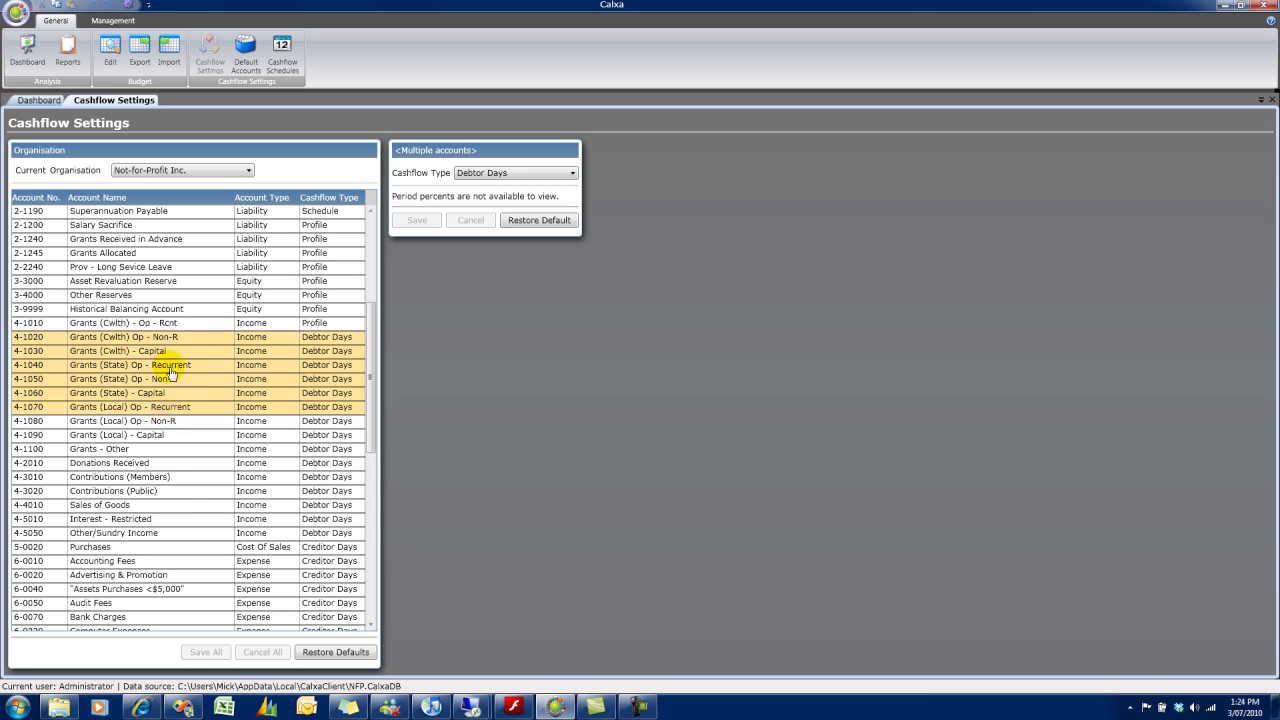
pyautogui.click(508, 172)
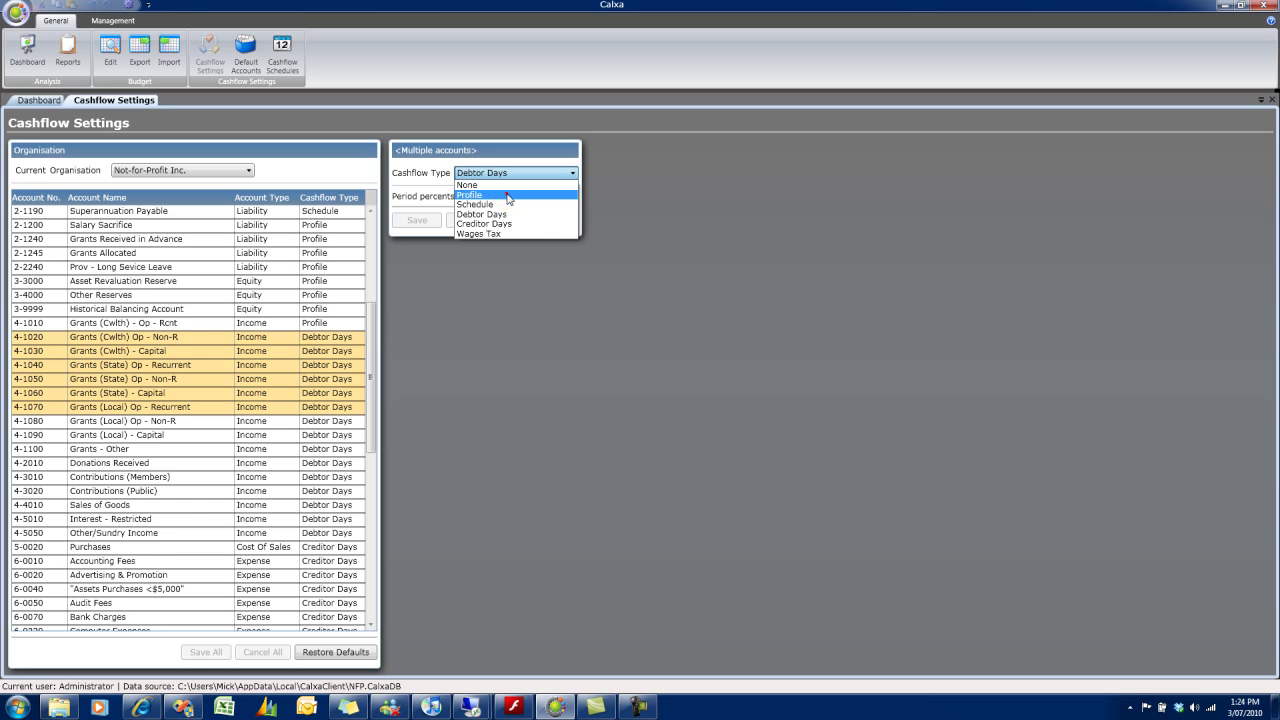
pyautogui.click(502, 194)
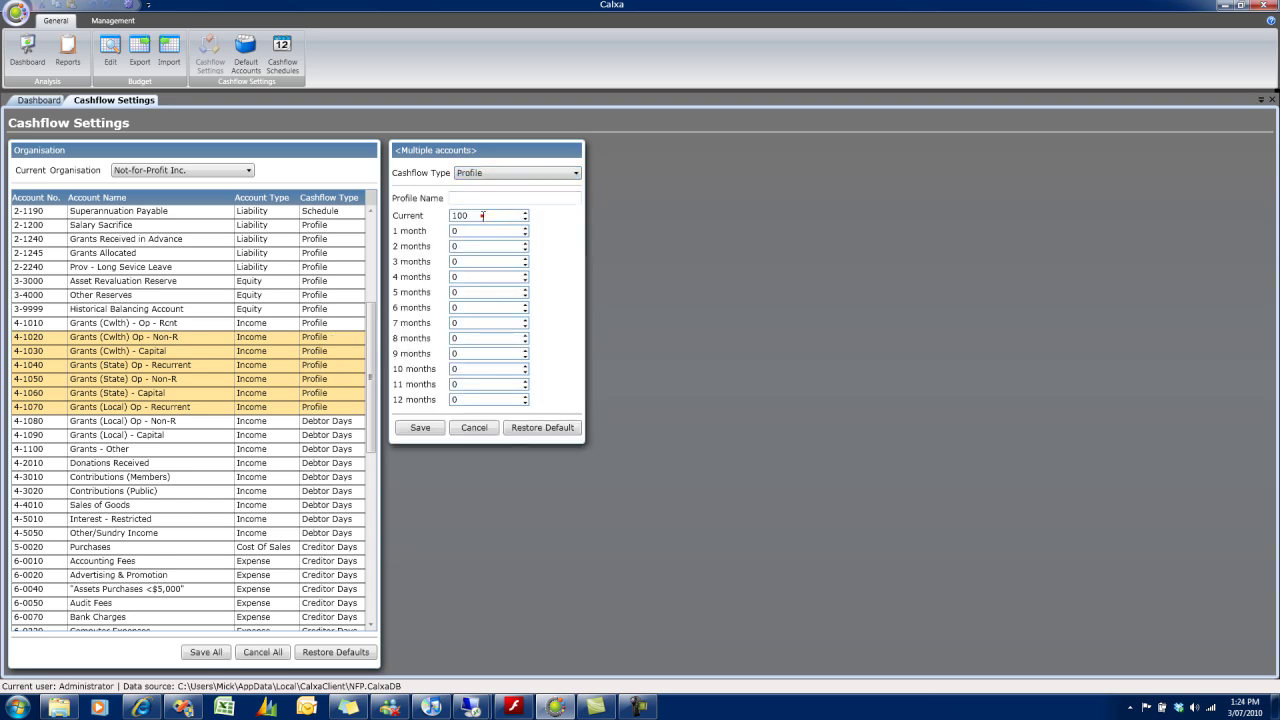
# Set the shared profile of the selected grant accounts to 20 for Current and 50 for 1 month
pyautogui.moveTo(482, 216); pyautogui.dragTo(436, 212)
pyautogui.write('20')
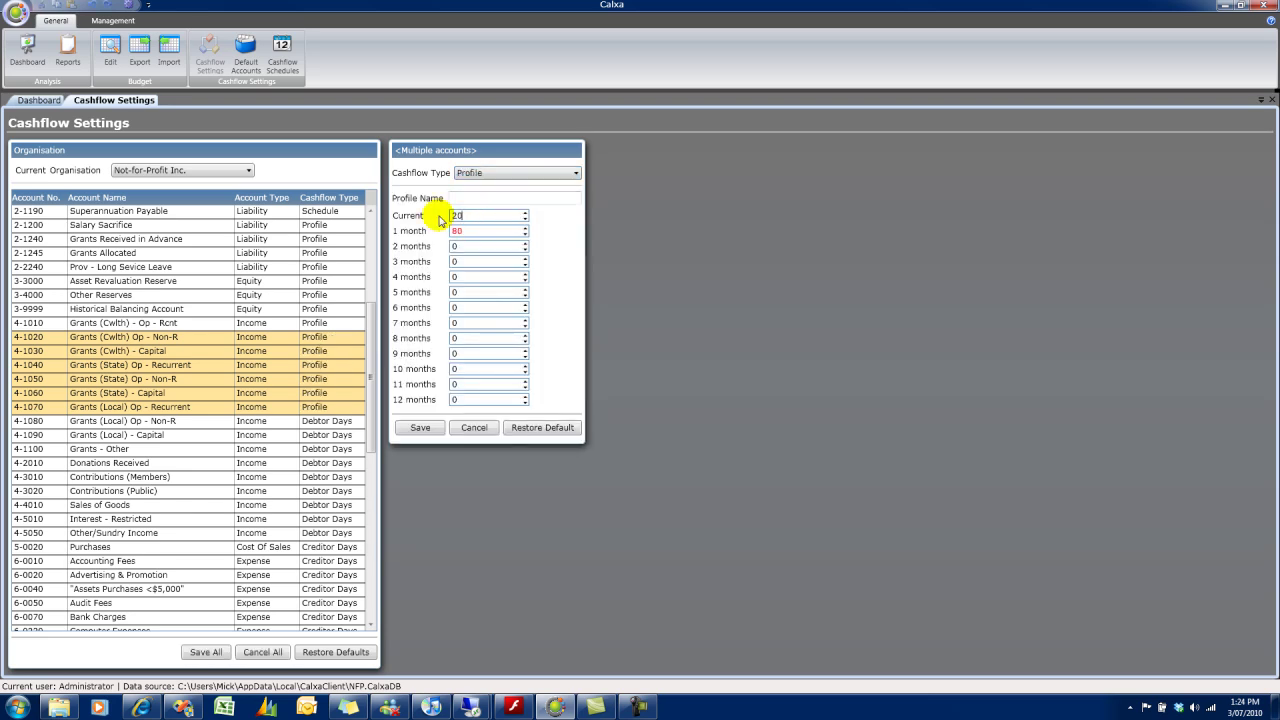
pyautogui.click(474, 231)
pyautogui.moveTo(474, 231); pyautogui.dragTo(432, 236)
pyautogui.write('50')
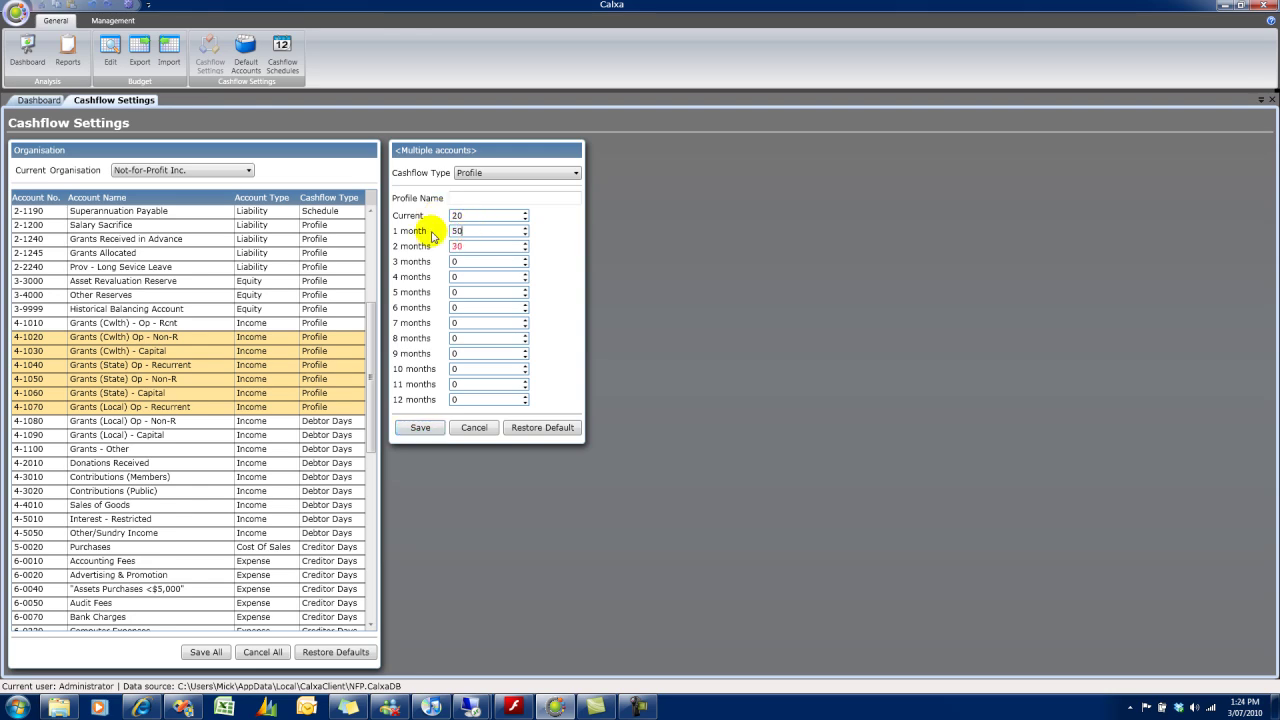
pyautogui.click(421, 437)
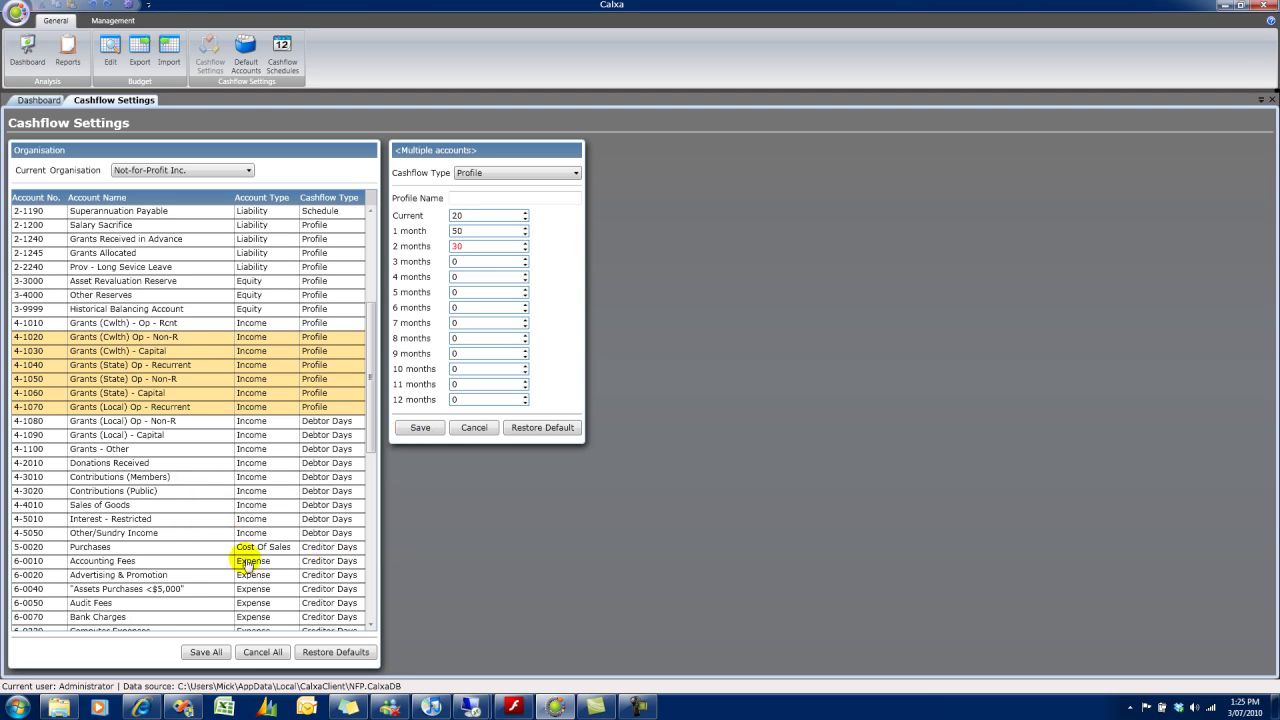
# Check the cashflow settings of the Purchases and Advertising & Promotion accounts and the available cashflow types
pyautogui.click(196, 550)
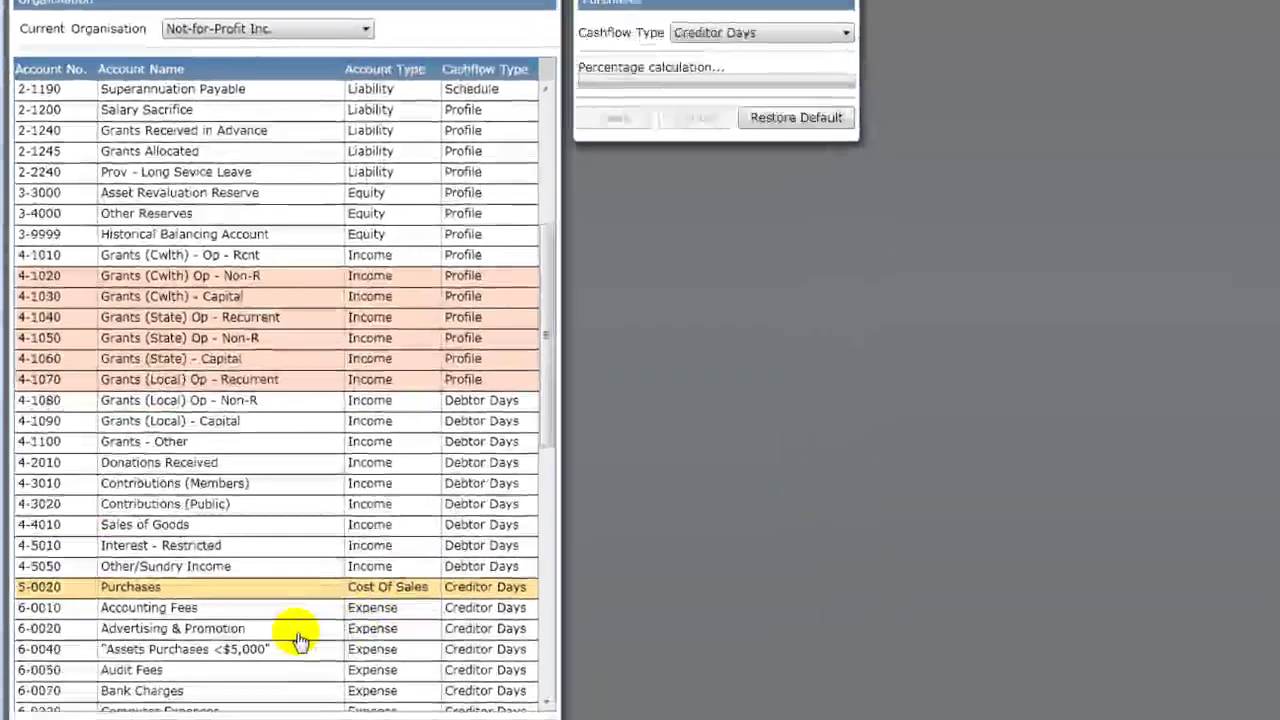
pyautogui.click(297, 630)
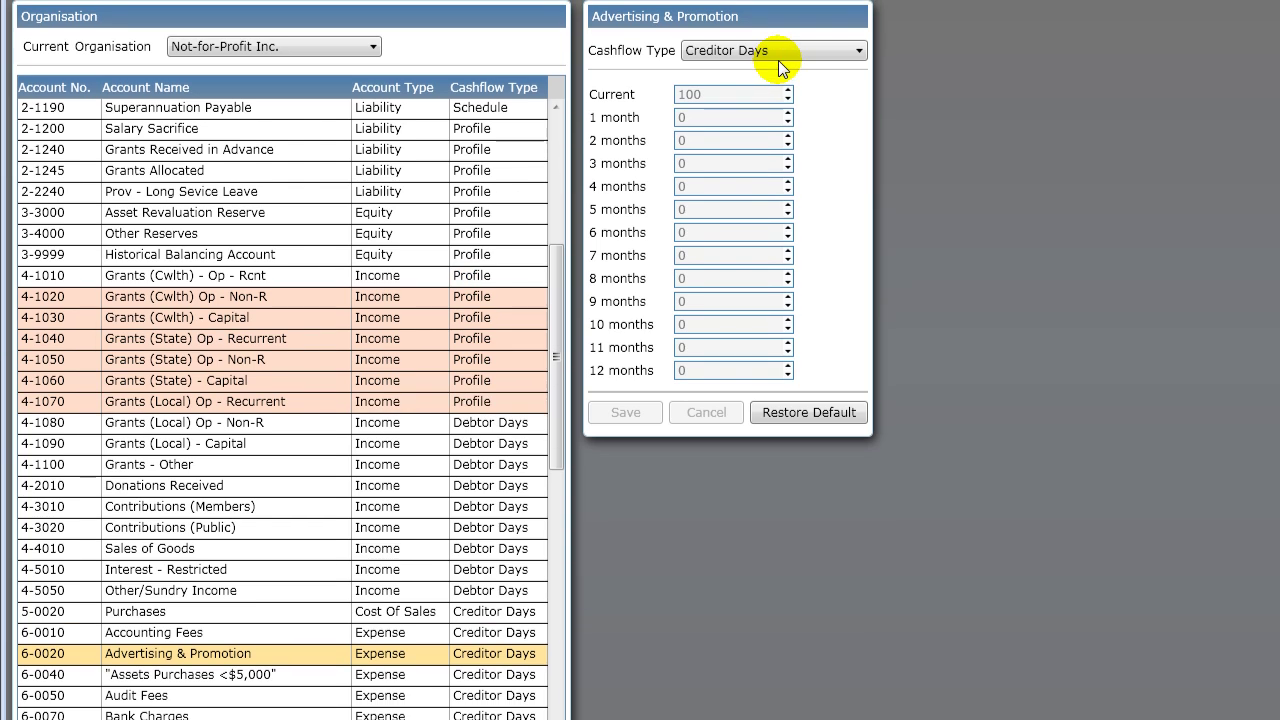
pyautogui.click(776, 30)
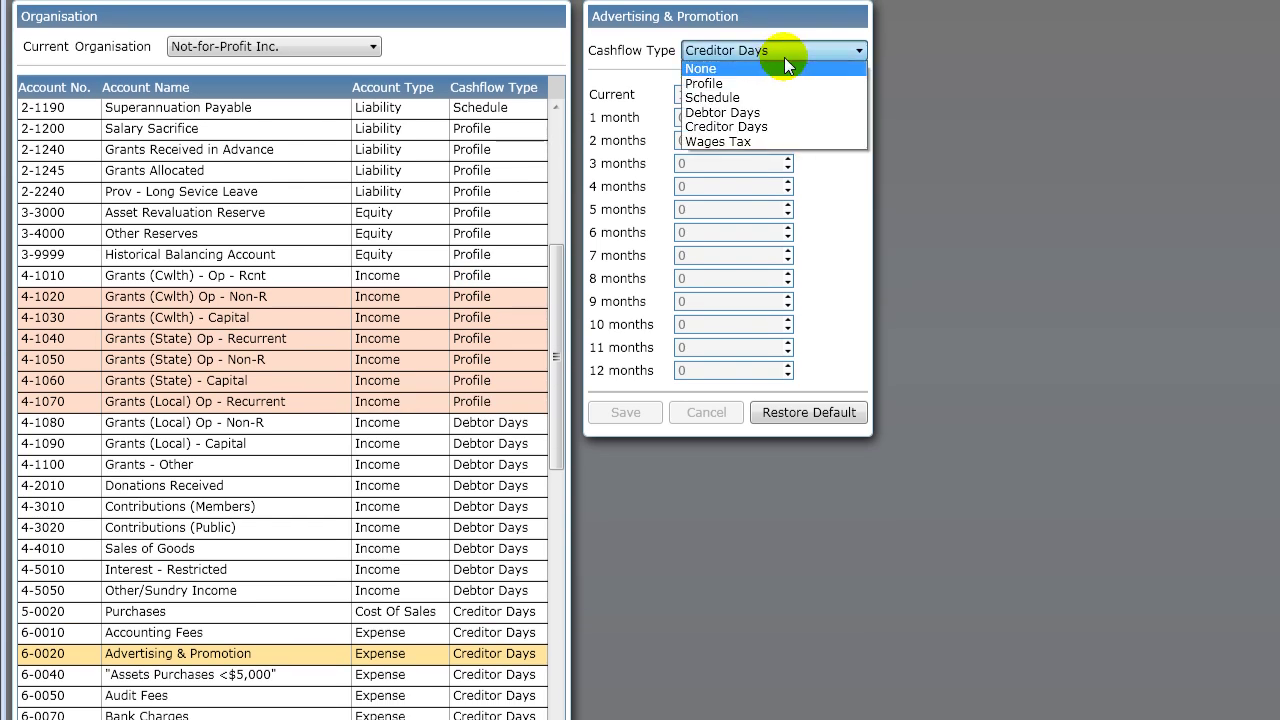
pyautogui.click(784, 57)
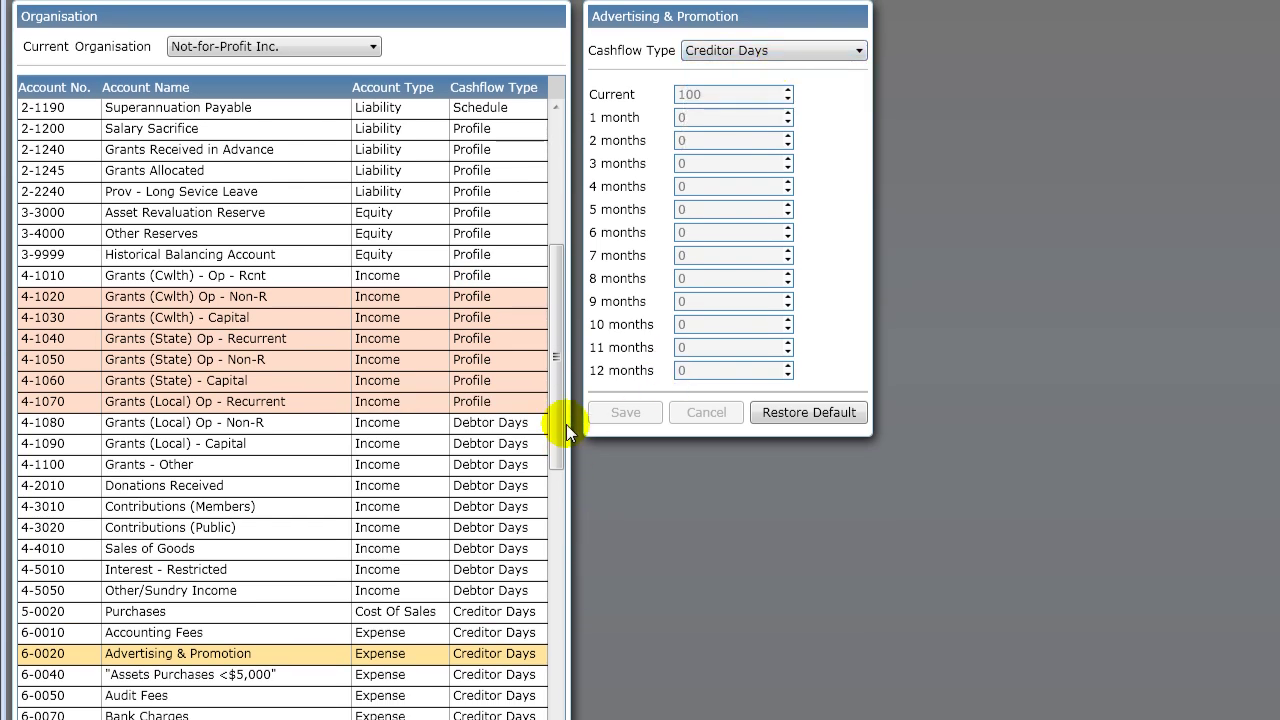
# Review the tax percent of the Wages & Salaries account and the cashflow settings of the Superannuation expense account
pyautogui.scroll(-10, 408, 160)
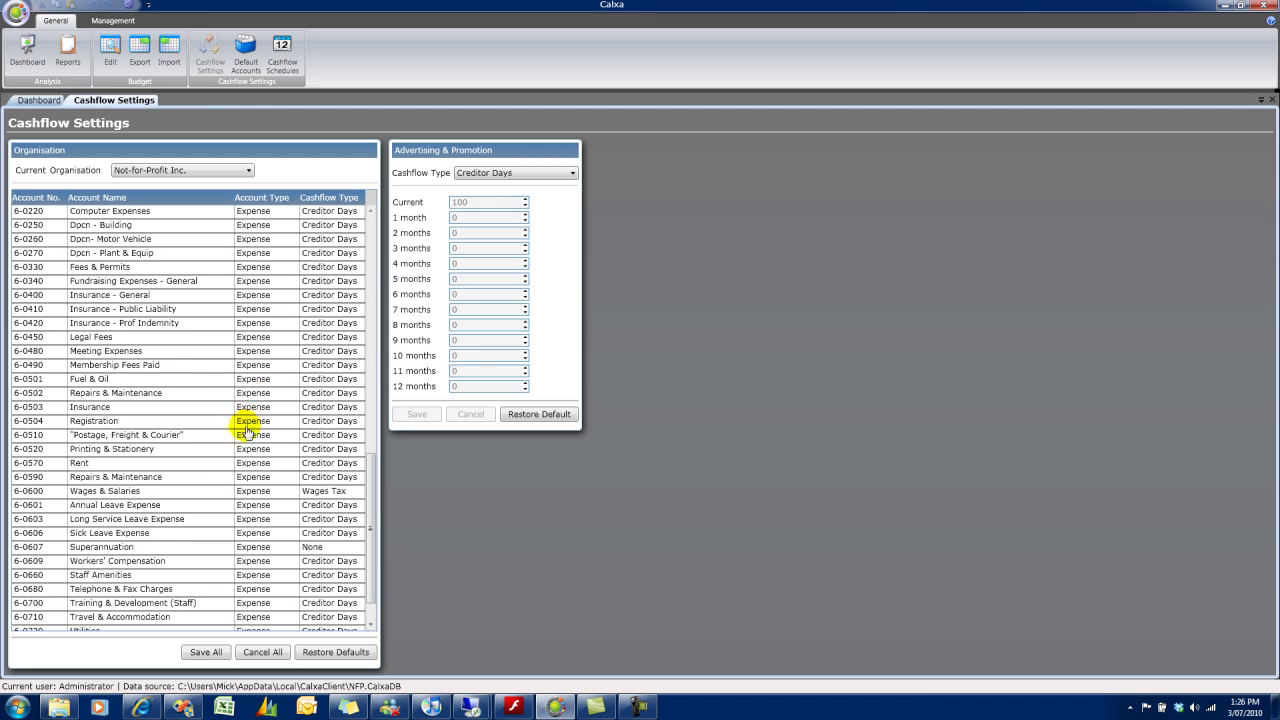
pyautogui.click(193, 494)
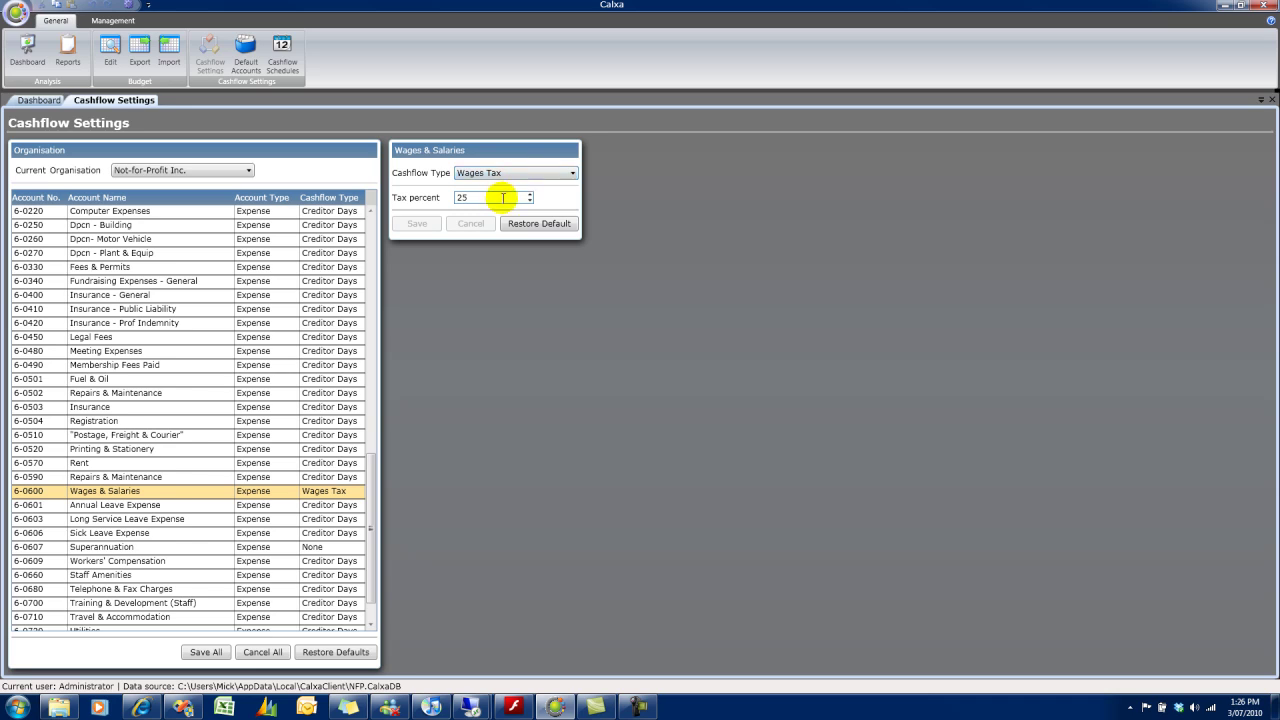
pyautogui.doubleClick(502, 197)
pyautogui.click(163, 520)
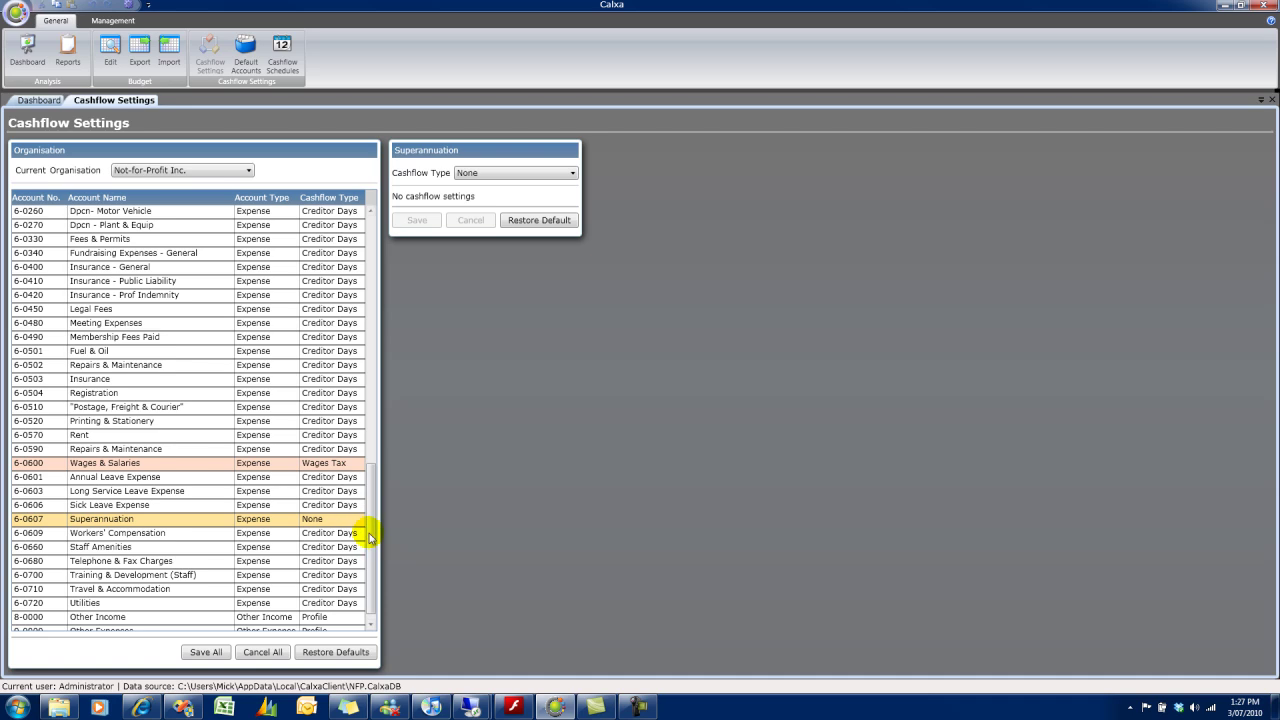
# Review the cashflow schedule options of the Superannuation Payable account, keeping Quarterly Superannuation selected
pyautogui.moveTo(369, 538); pyautogui.dragTo(383, 368)
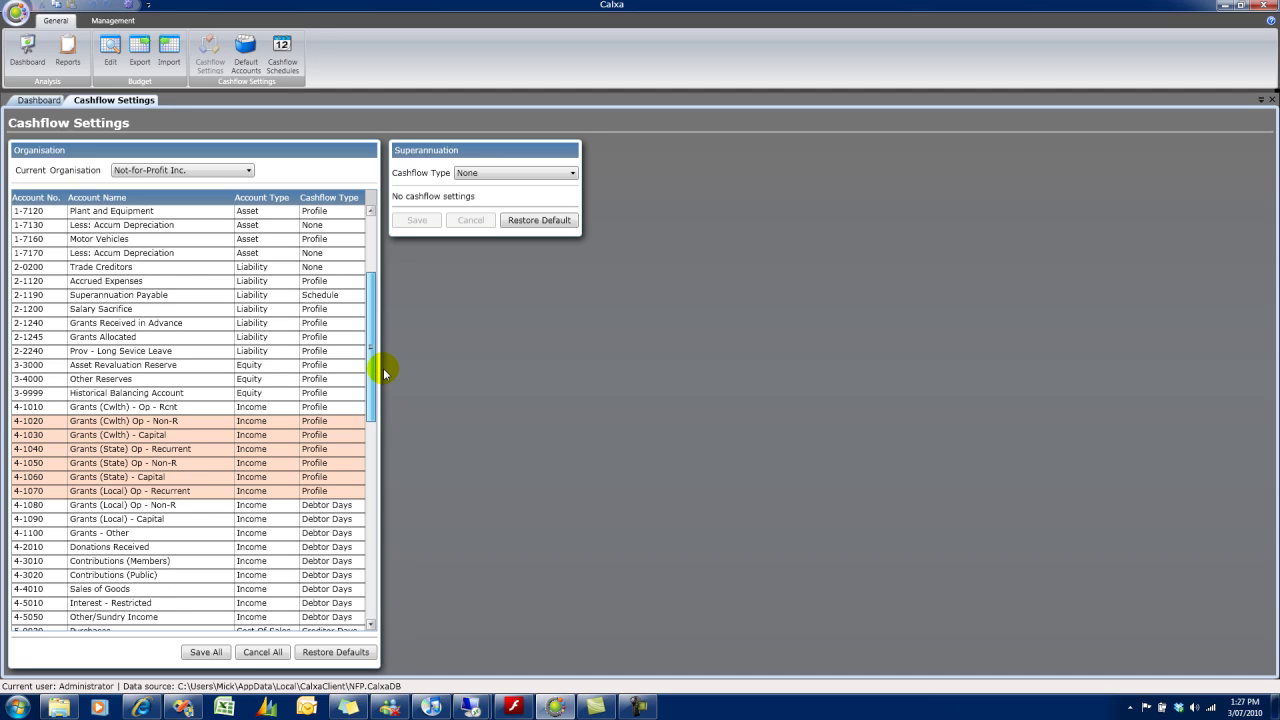
pyautogui.moveTo(384, 362); pyautogui.dragTo(384, 348)
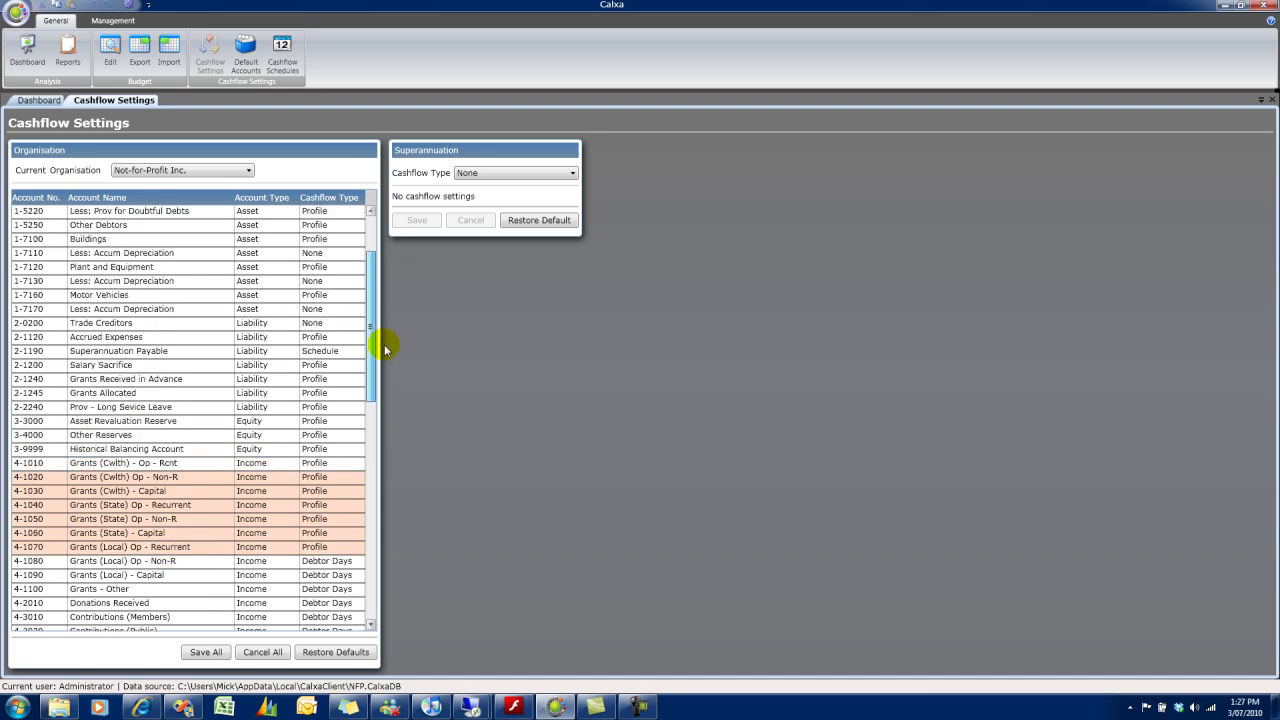
pyautogui.click(208, 351)
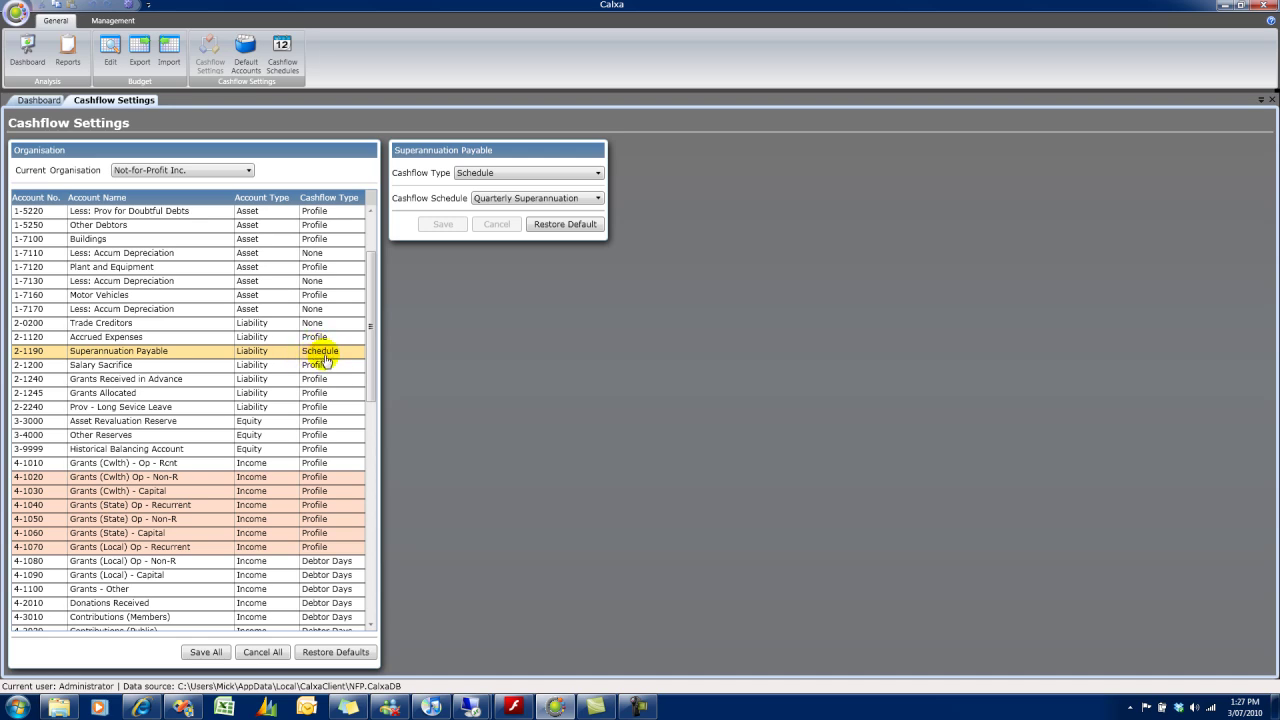
pyautogui.click(541, 199)
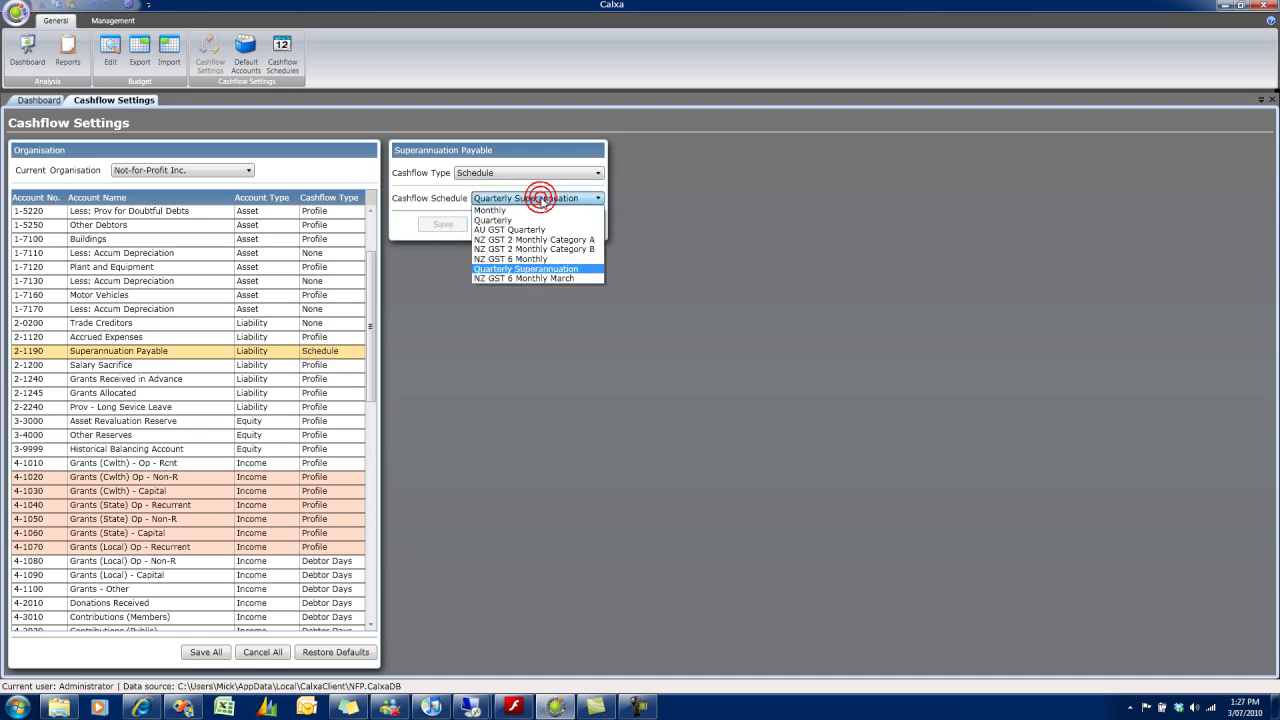
pyautogui.click(517, 269)
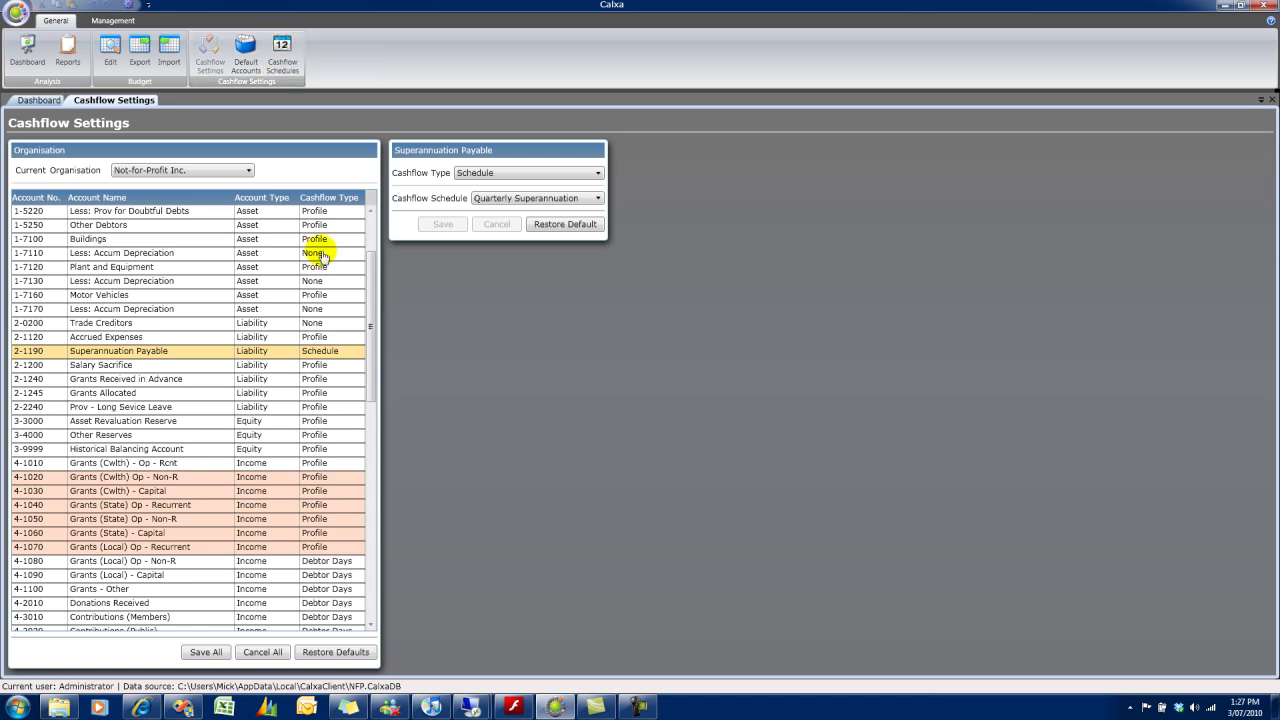
# Check the cashflow settings of accumulated depreciation accounts 1-7130 and 1-7170 and of Trade Creditors
pyautogui.click(193, 284)
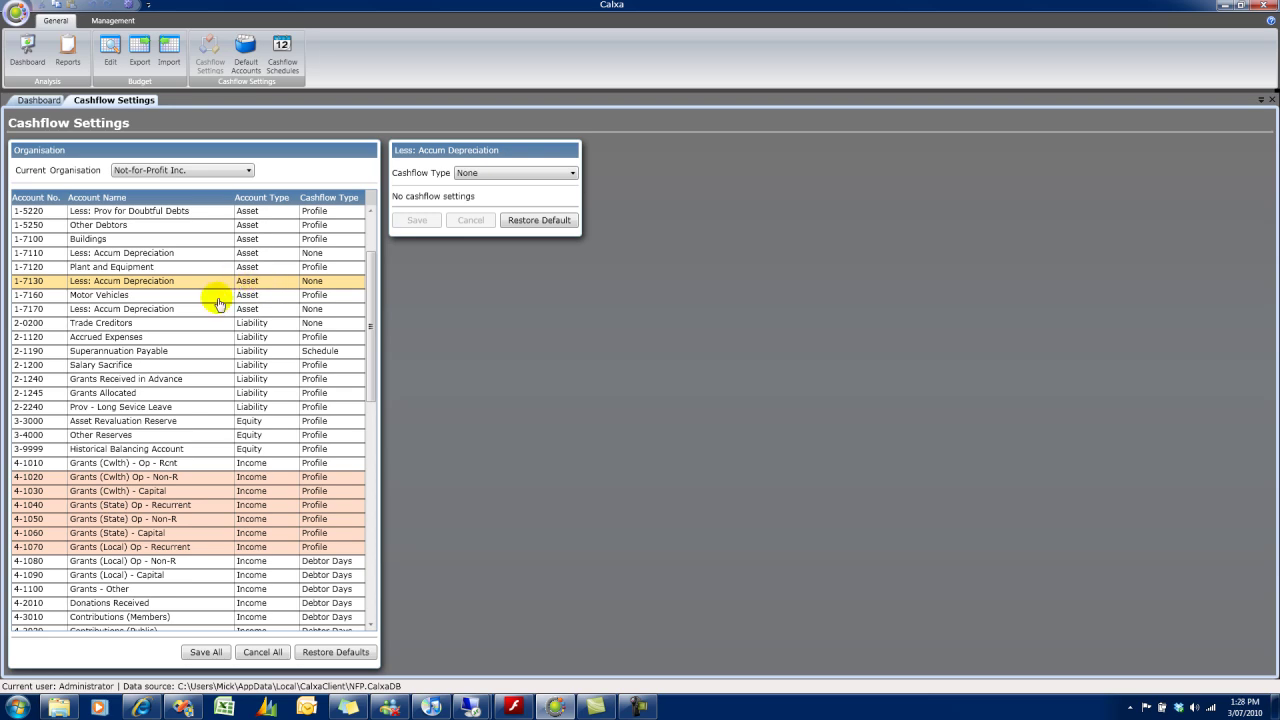
pyautogui.click(214, 309)
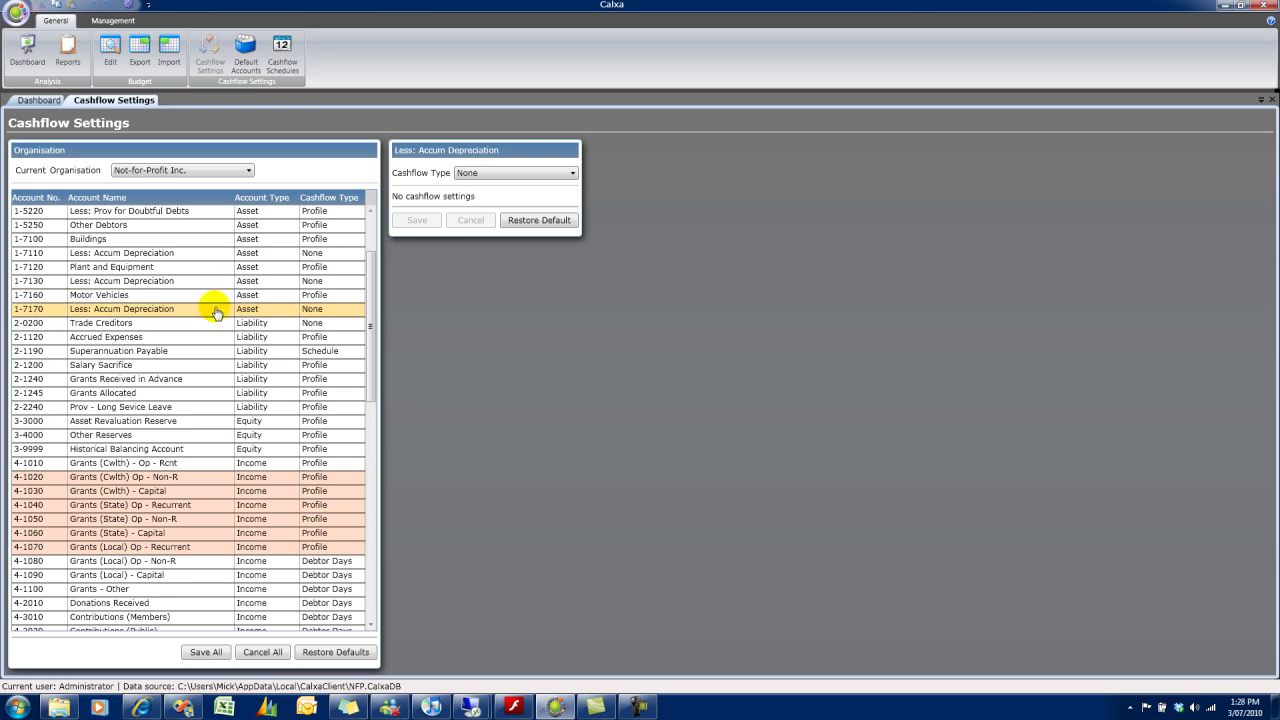
pyautogui.click(184, 323)
pyautogui.scroll(-4, 184, 330)
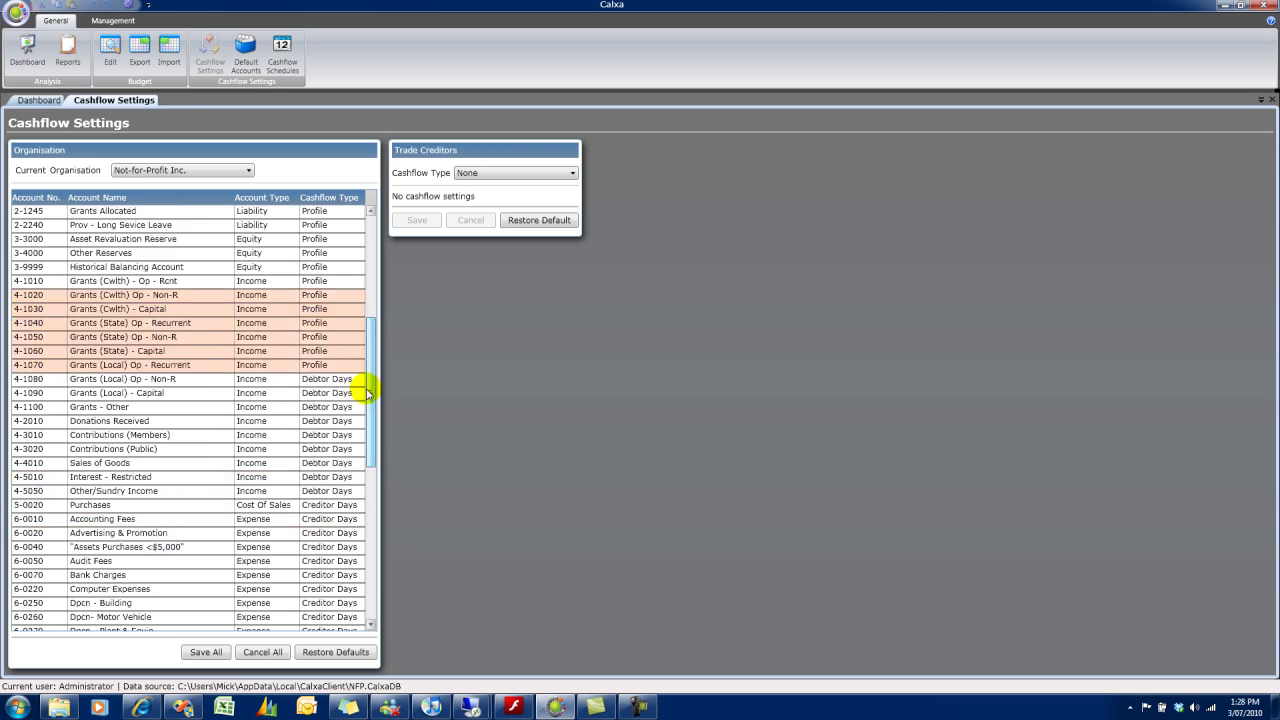
# Set the cashflow type of the depreciation expense accounts 6-0250 Building, 6-0260 Motor Vehicle and 6-0270 Plant & Equip to None
pyautogui.moveTo(366, 393); pyautogui.dragTo(366, 465)
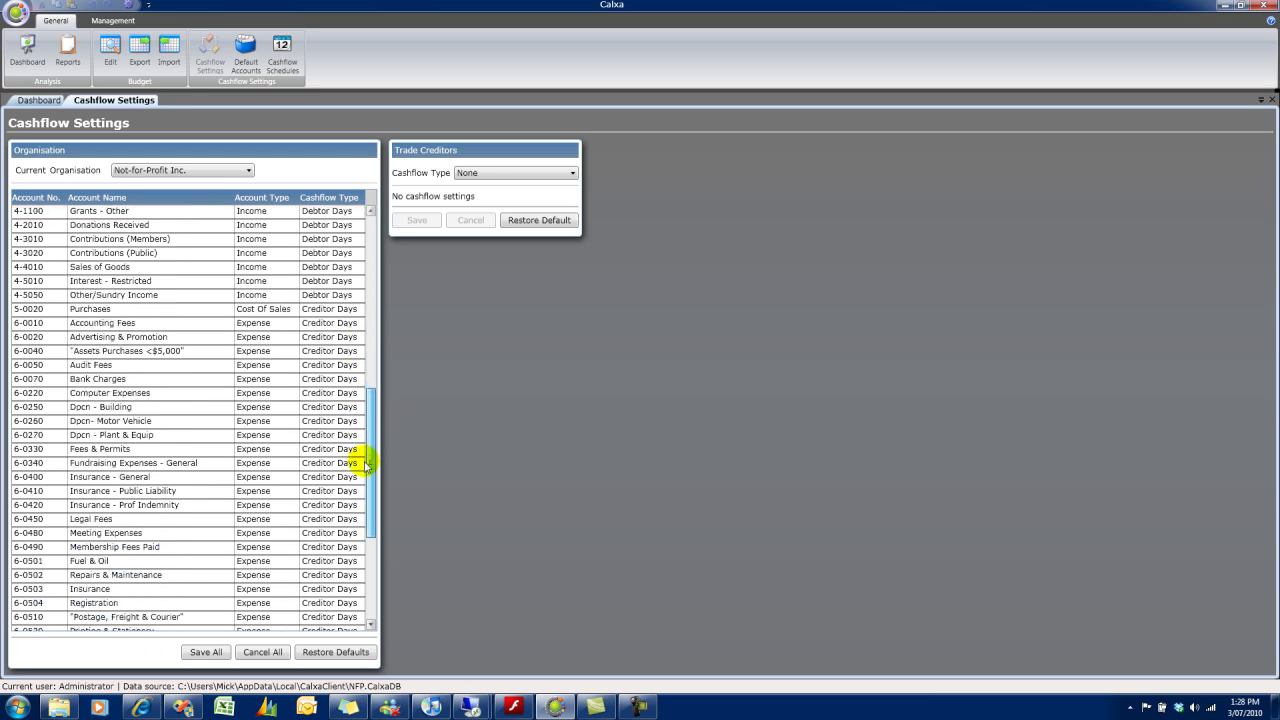
pyautogui.click(180, 408)
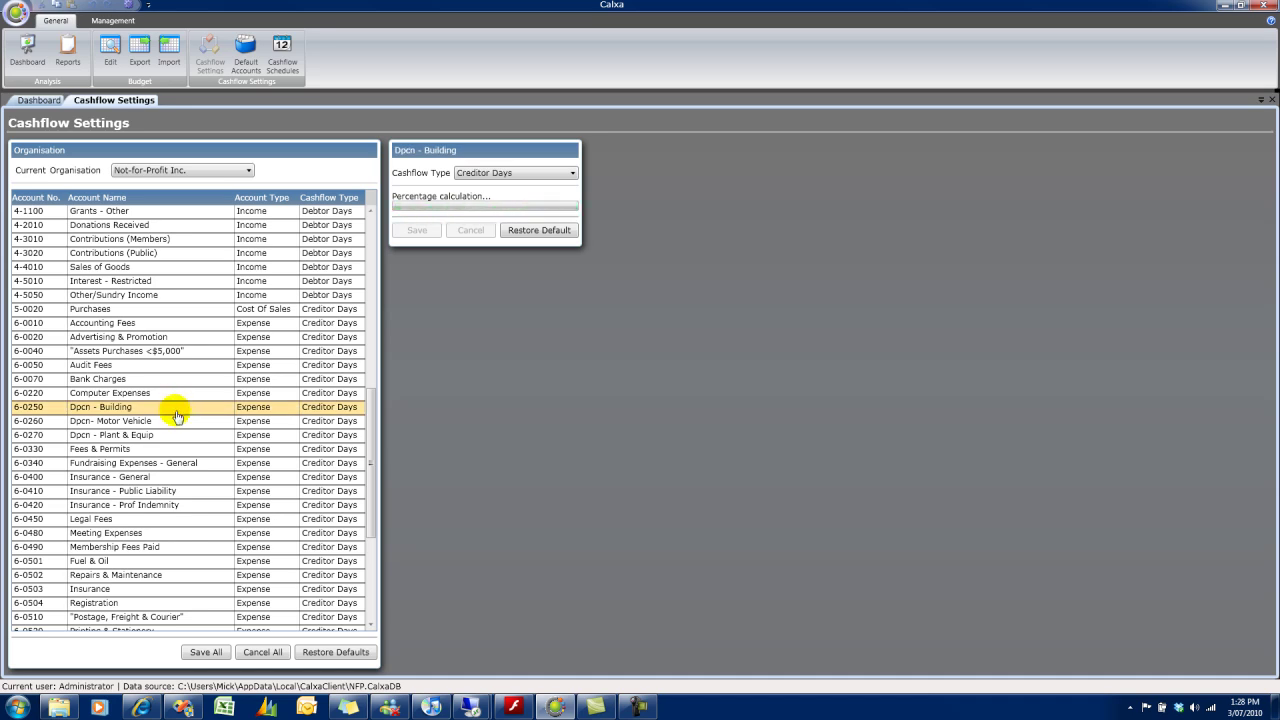
pyautogui.keyDown('shift'); pyautogui.click(157, 435); pyautogui.keyUp('shift')
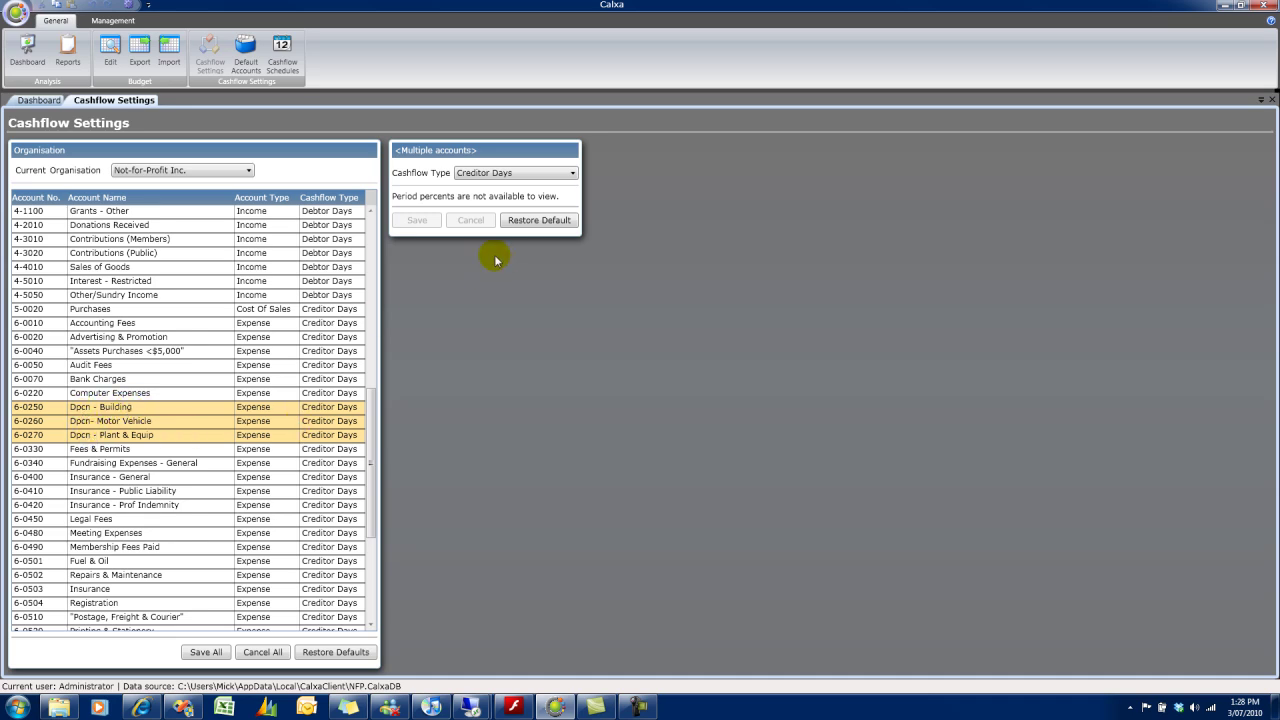
pyautogui.click(514, 174)
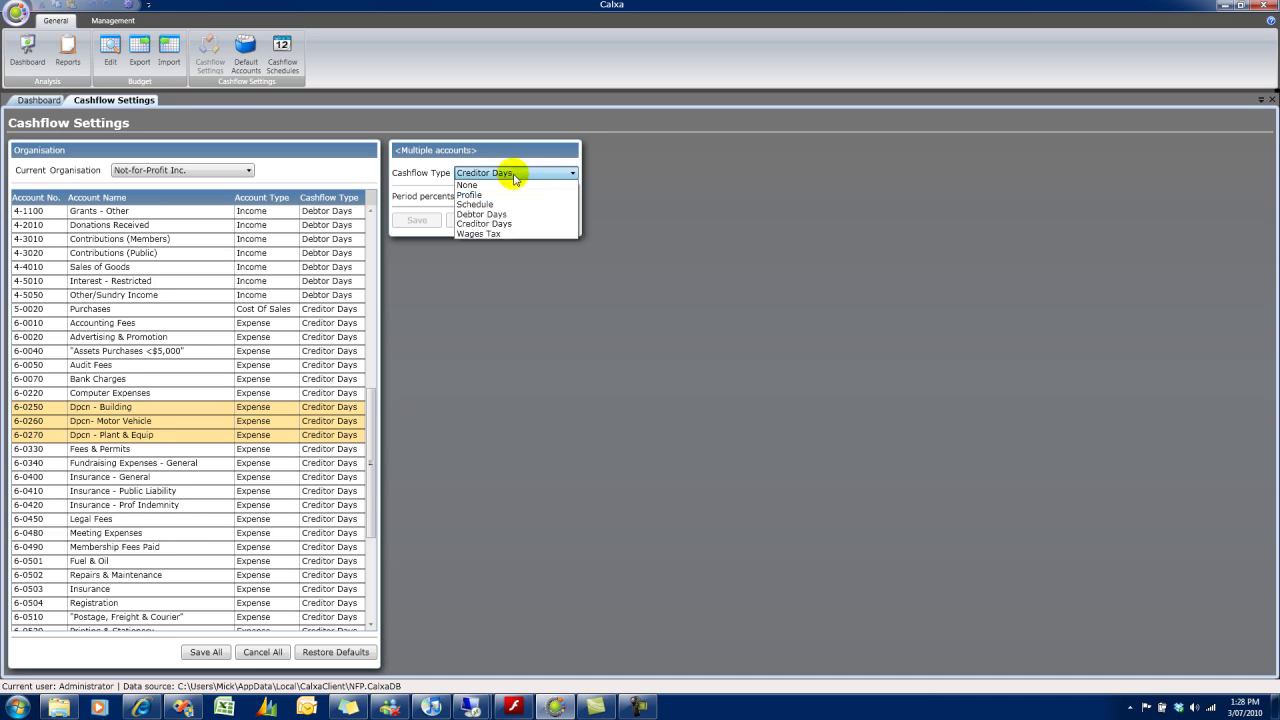
pyautogui.click(508, 186)
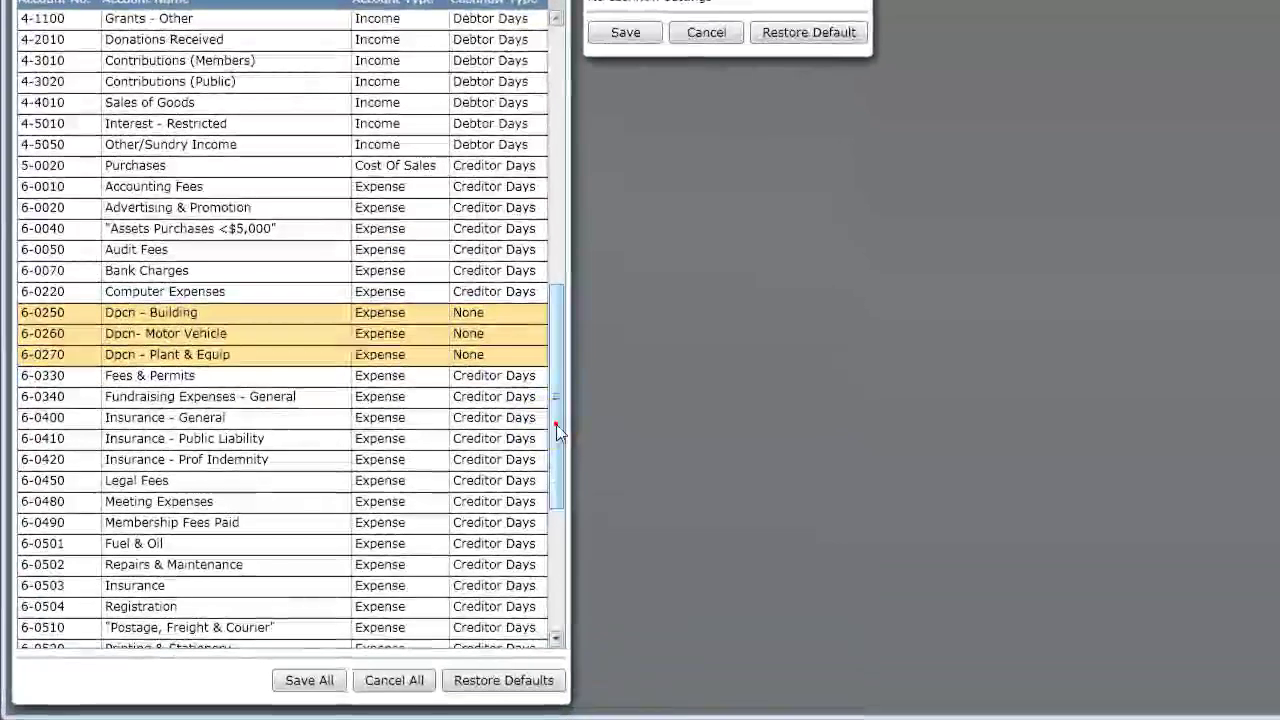
# Save all pending cashflow setting changes across the organisation's accounts and look back over the account list
pyautogui.moveTo(372, 478); pyautogui.dragTo(376, 541)
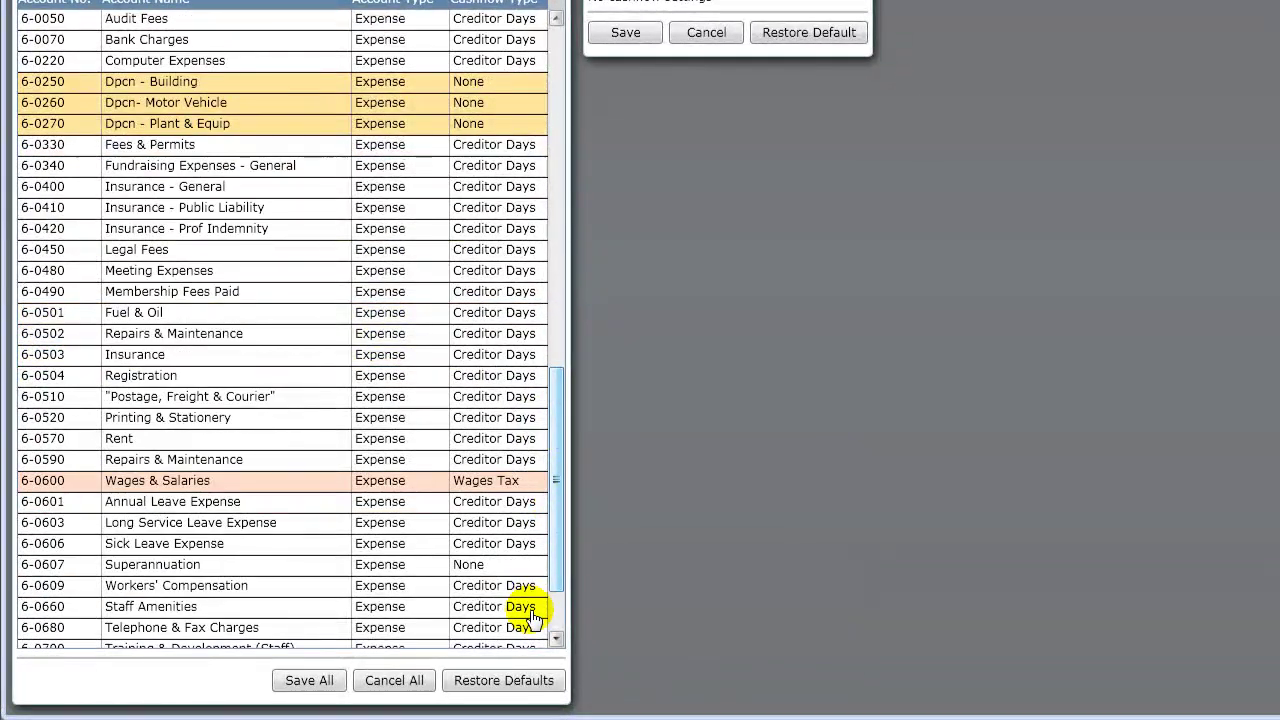
pyautogui.click(320, 681)
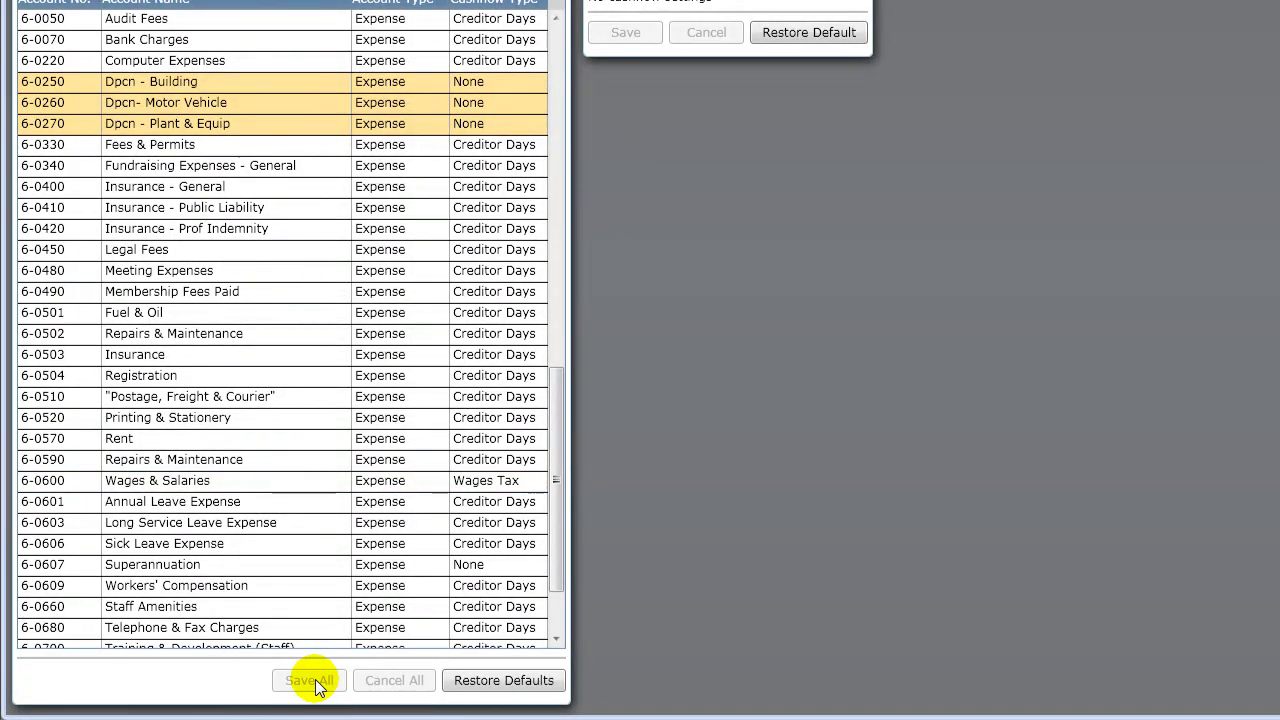
pyautogui.moveTo(556, 550); pyautogui.dragTo(564, 298)
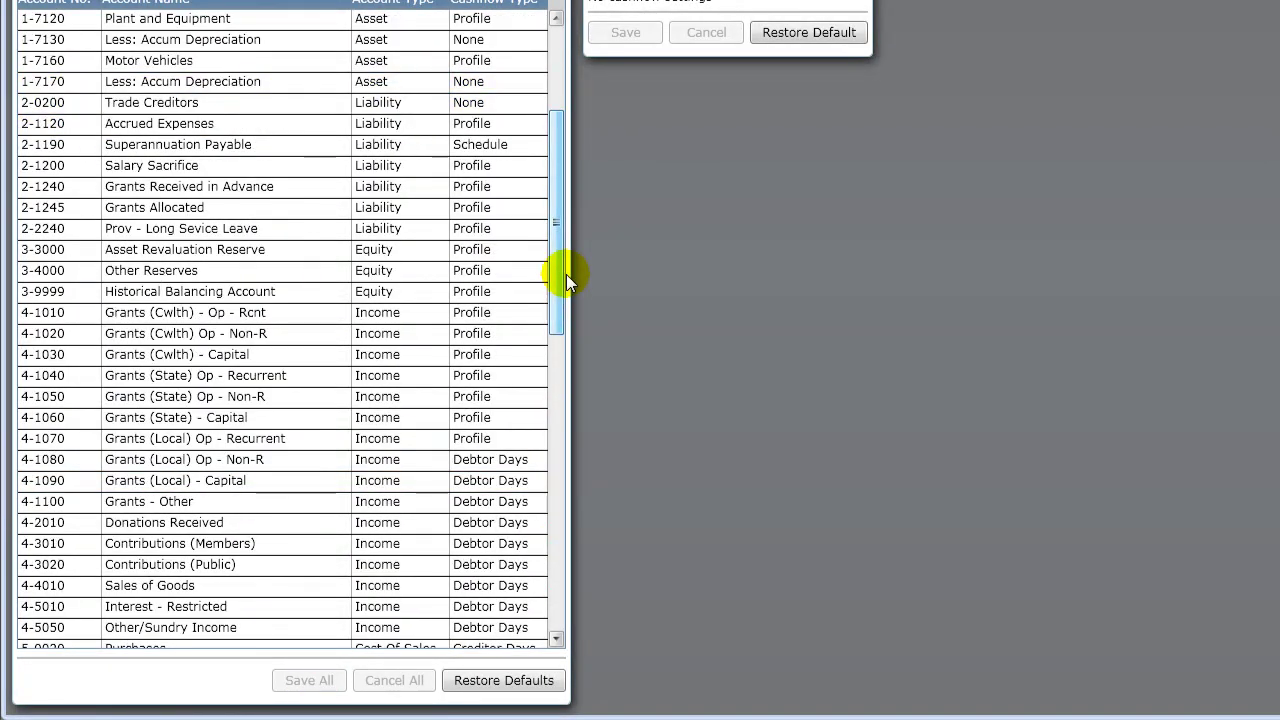